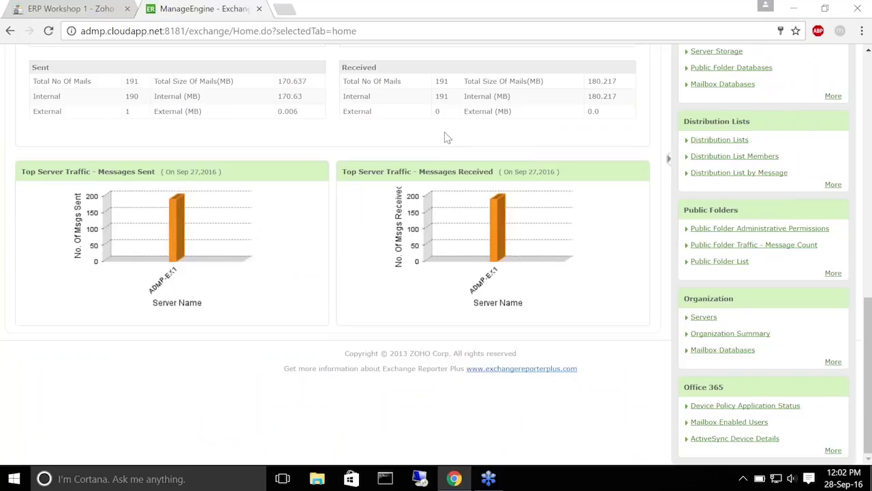
Scroll back up the Home dashboard after reviewing the Top Server Traffic sent and received charts
scroll(413, 75, up, 15)
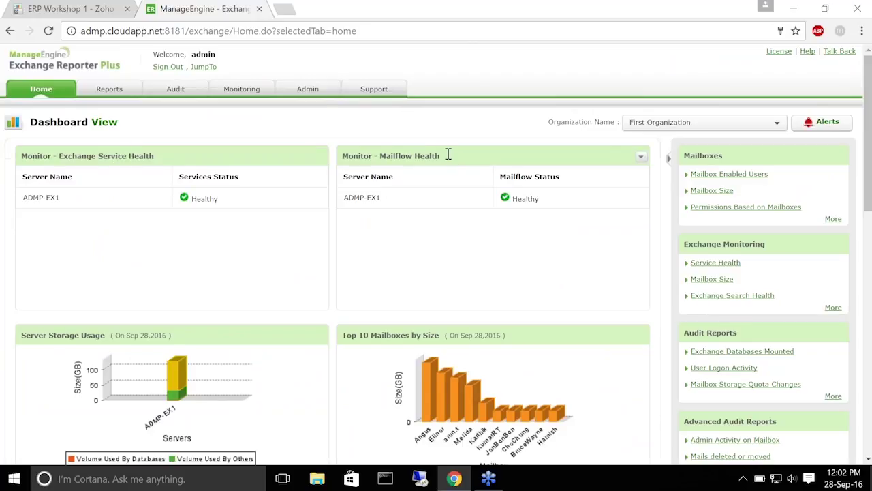
scroll(334, 165, down, 2)
scroll(334, 165, down, 2)
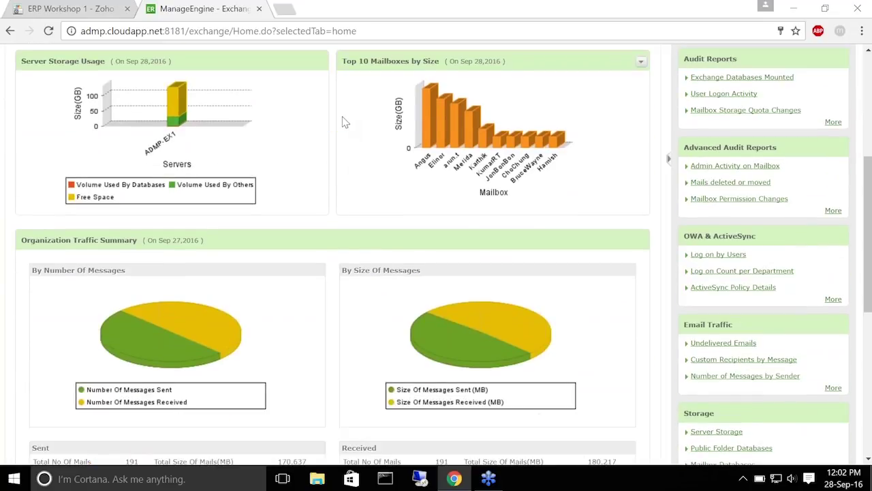
scroll(341, 123, up, 1)
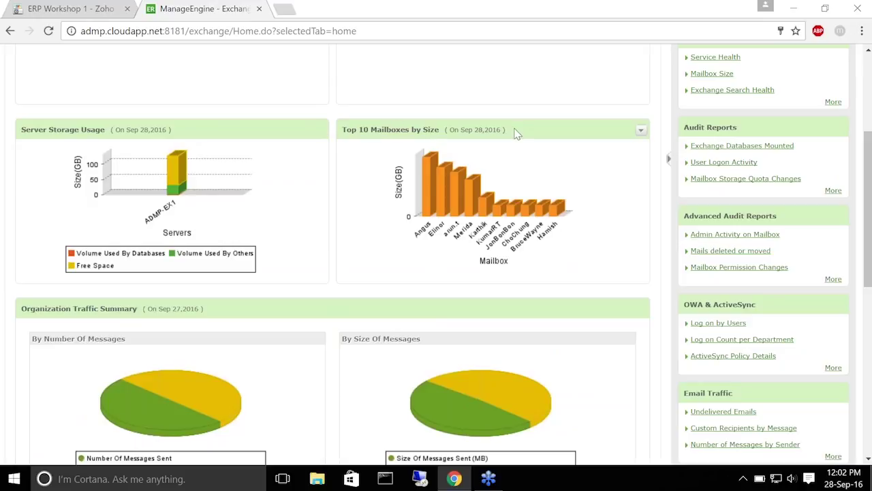
scroll(339, 256, down, 2)
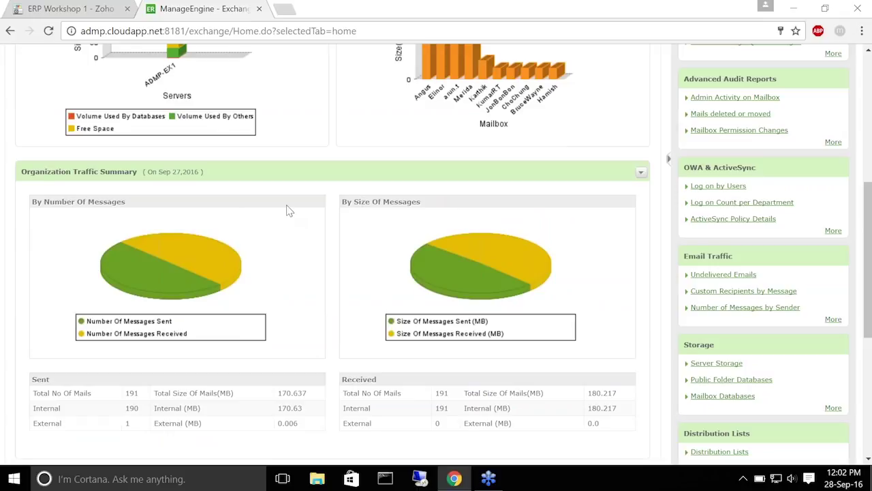
scroll(259, 233, down, 3)
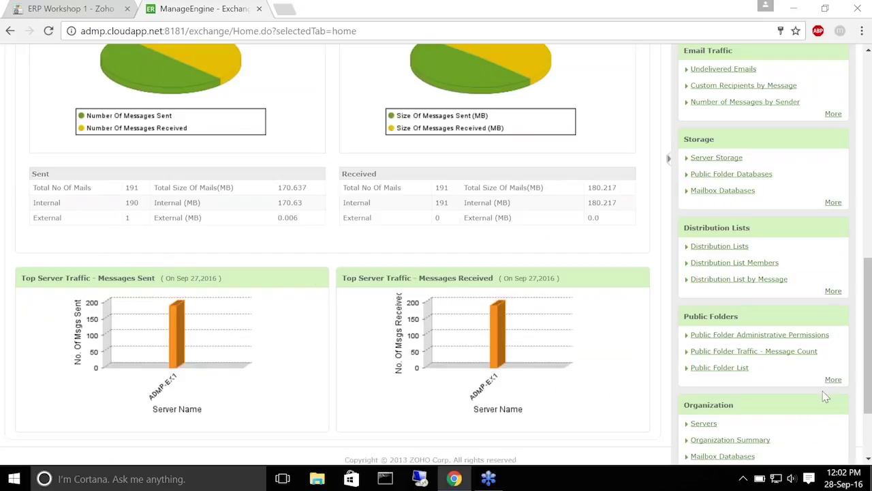
scroll(784, 376, up, 2)
scroll(784, 377, up, 3)
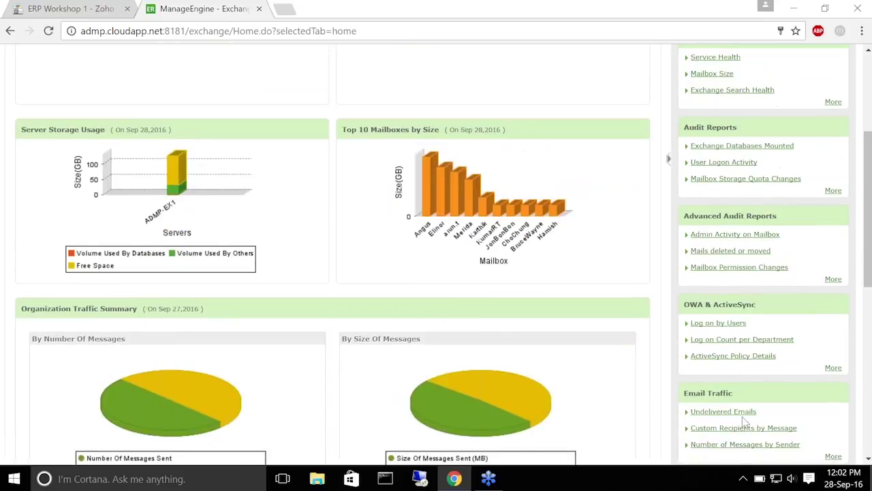
scroll(704, 126, up, 3)
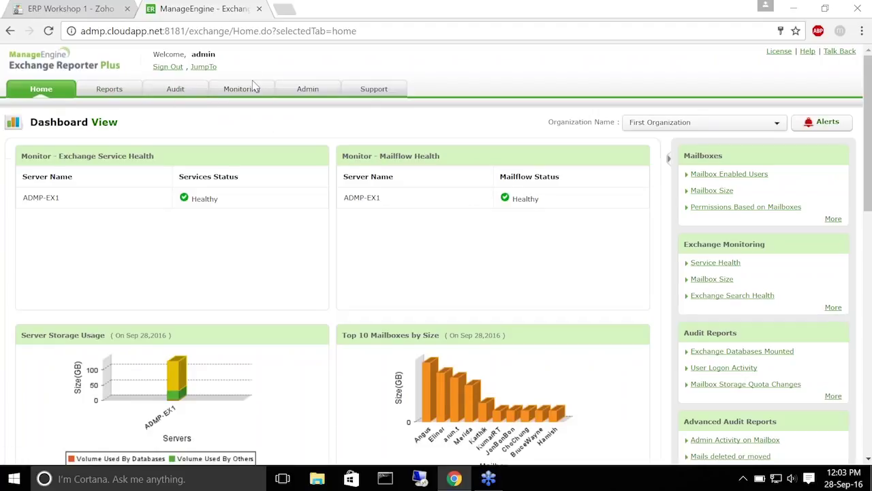
Browse the Reports tab's Mailboxes report groups, then show the OWA & ActiveSync reports
click(108, 90)
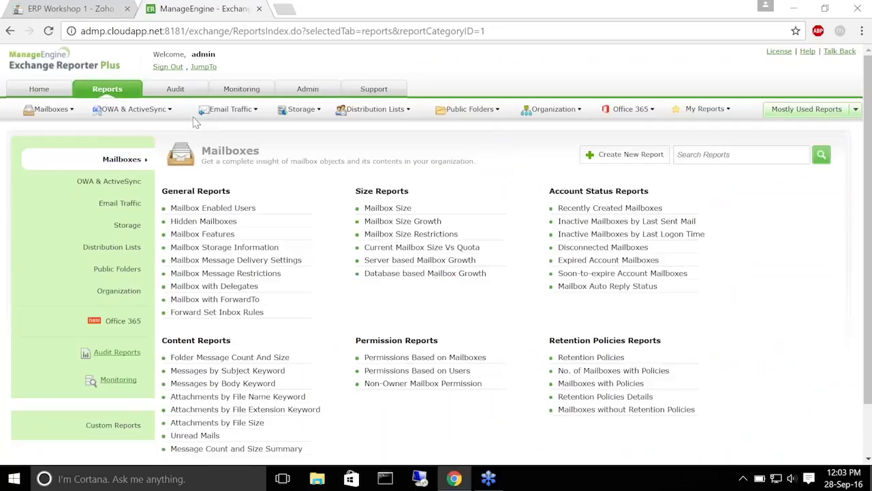
mouse_move(546, 111)
scroll(538, 259, down, 1)
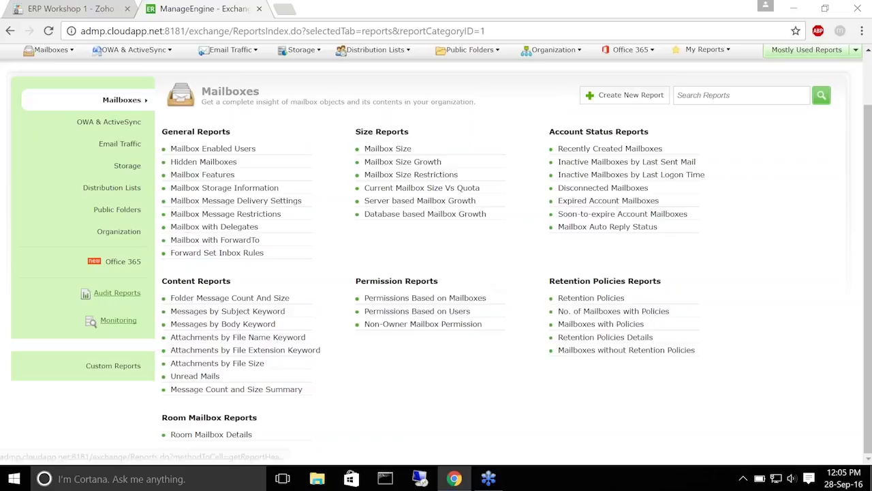
scroll(320, 180, up, 1)
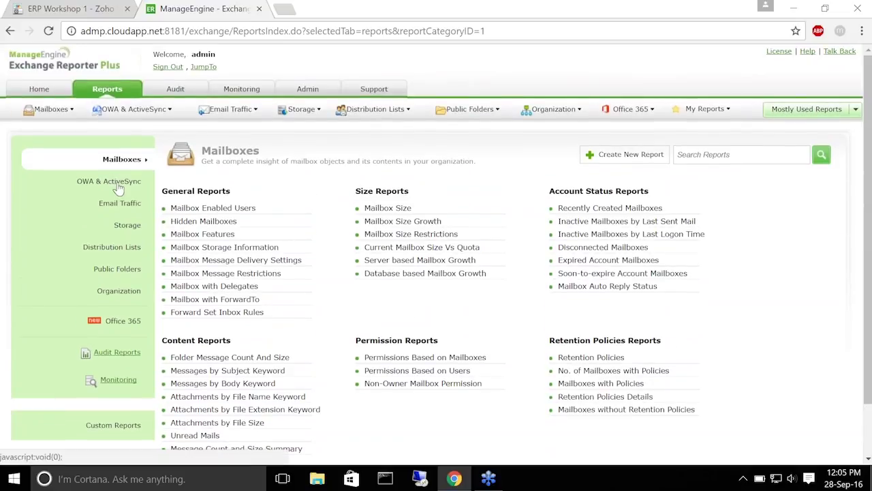
click(119, 182)
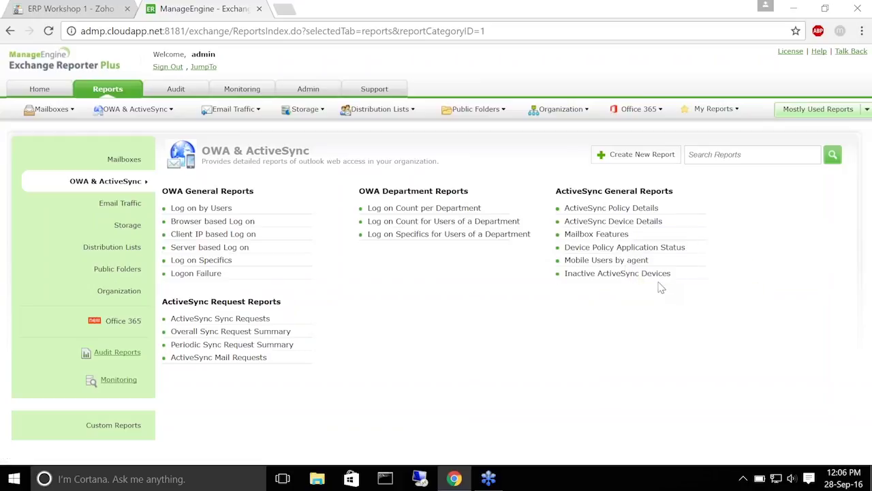
Scroll through the Email Traffic reports, then switch to the Storage report category
click(125, 206)
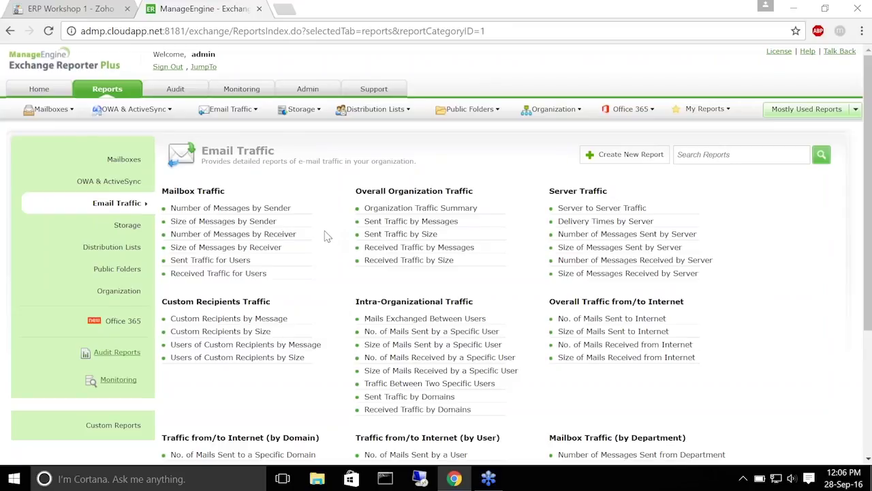
scroll(325, 236, down, 1)
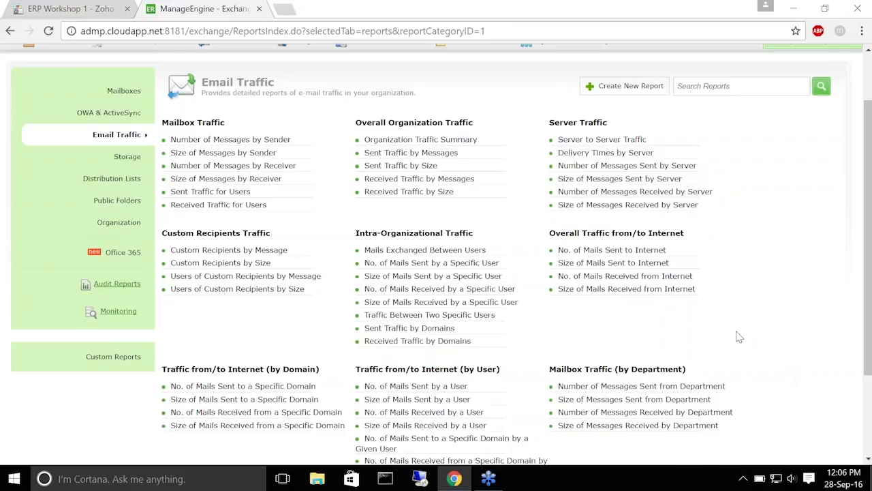
scroll(739, 340, down, 2)
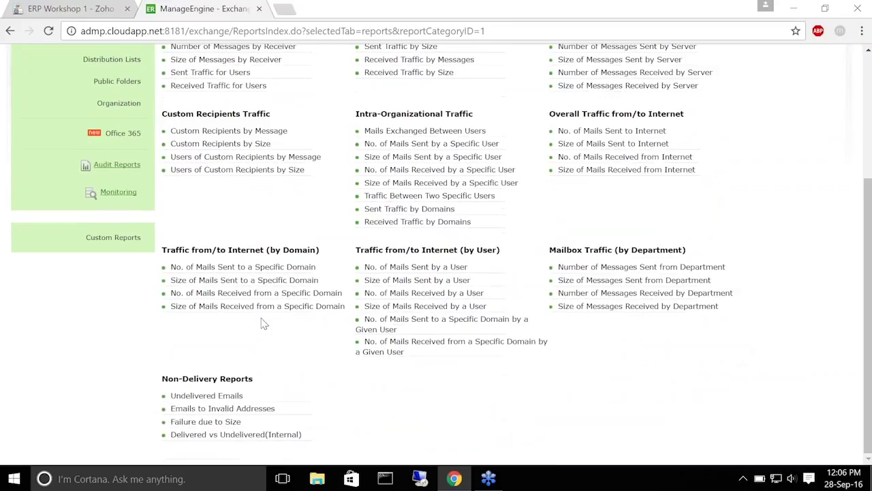
scroll(171, 206, up, 3)
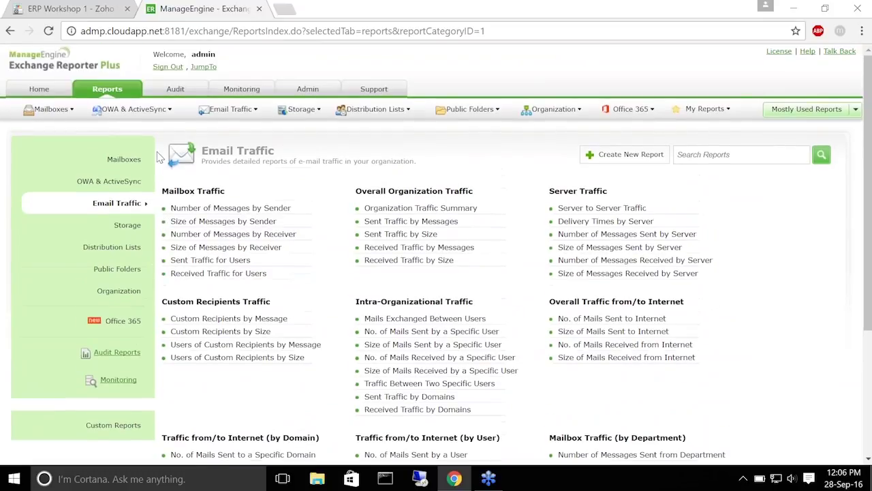
click(134, 232)
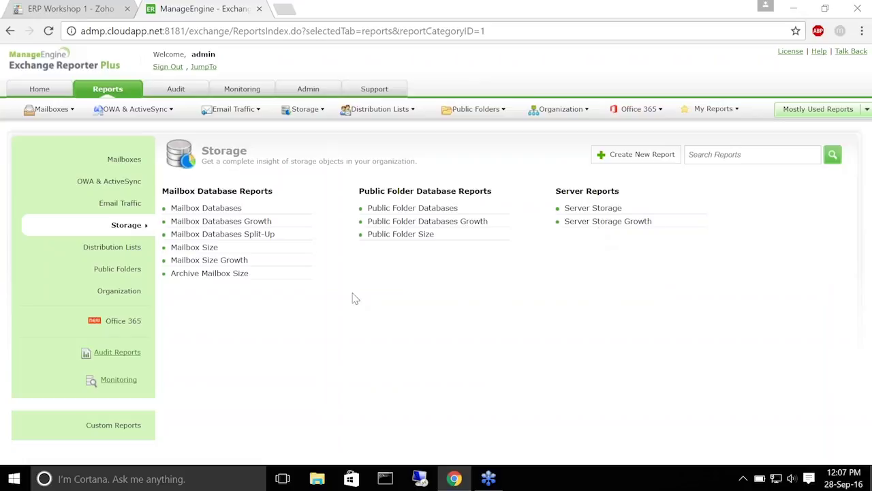
View the Distribution Lists reports, then switch to the Public Folders category
click(100, 251)
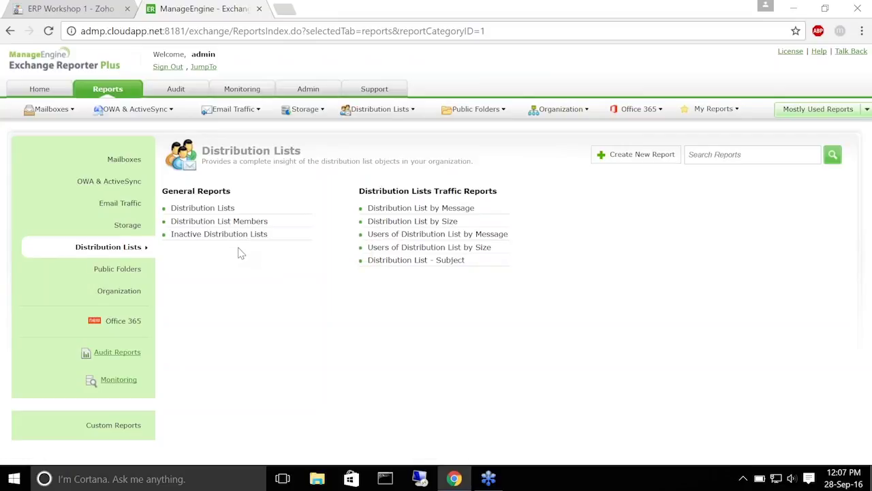
click(109, 270)
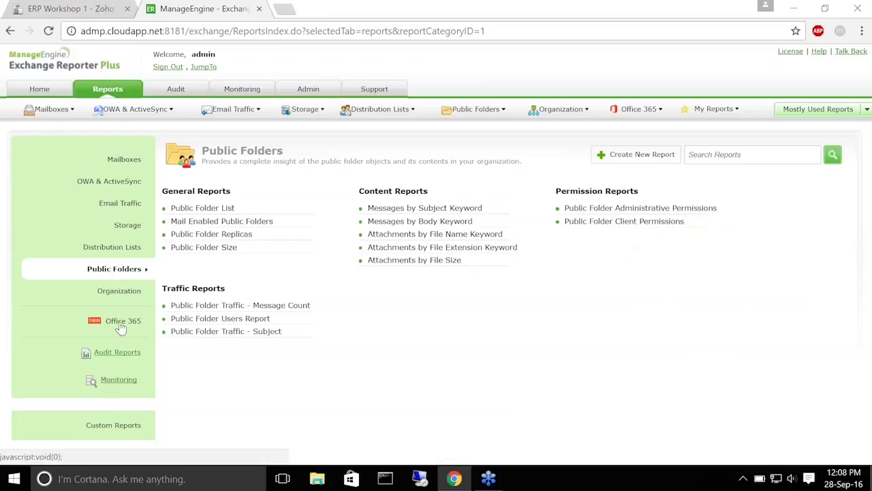
Browse the Organization reports, then list the O365 Mailbox and O365 ActiveSync reports
click(122, 293)
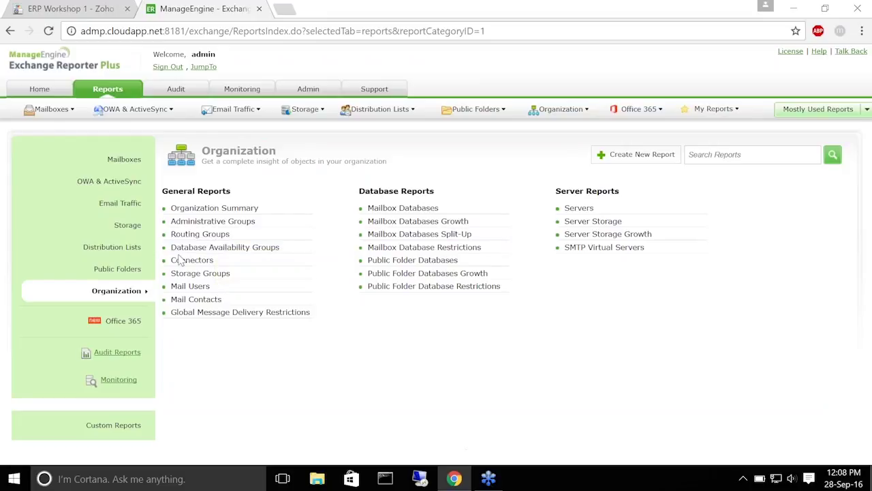
click(119, 327)
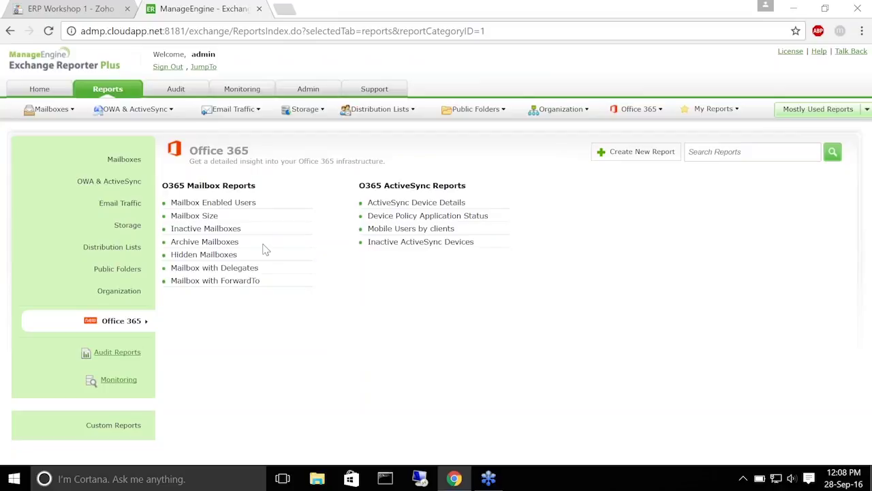
Show the Audit Reports page covering Mailbox Logon, Permissions, Properties and Exchange Database changes
click(176, 89)
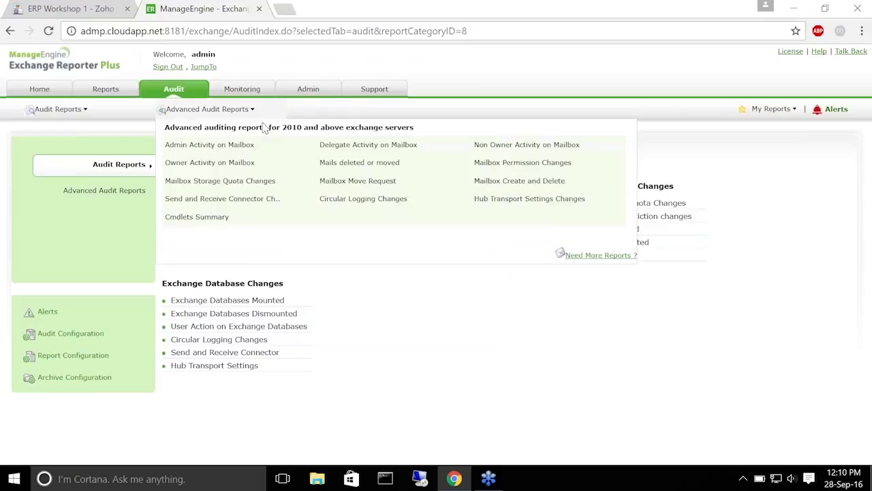
Open the Monitoring tab's Organization dashboard with its 596 alerts
click(244, 86)
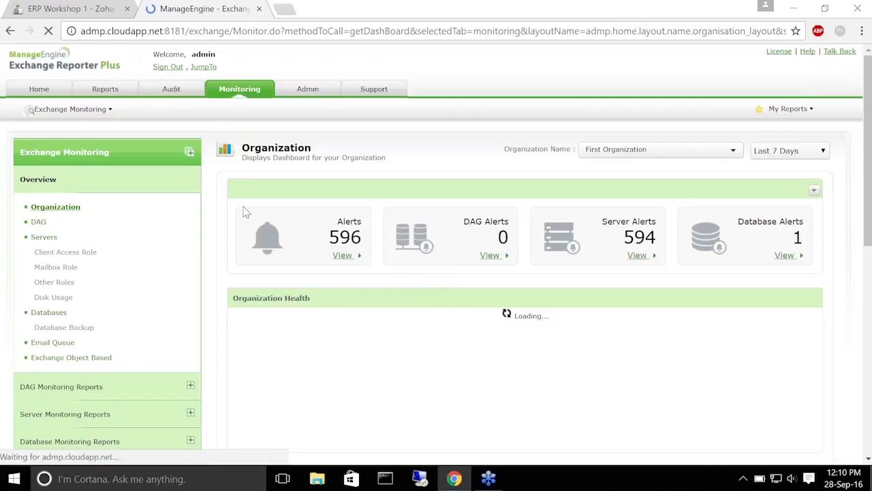
Scroll through the Organization dashboard's alert counts, server health, critical-server charts and recent alerts
scroll(239, 212, down, 1)
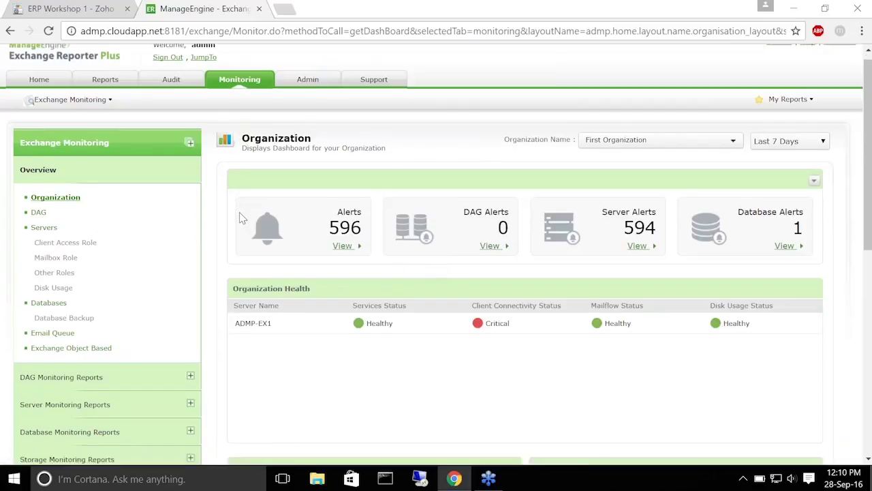
scroll(239, 218, down, 2)
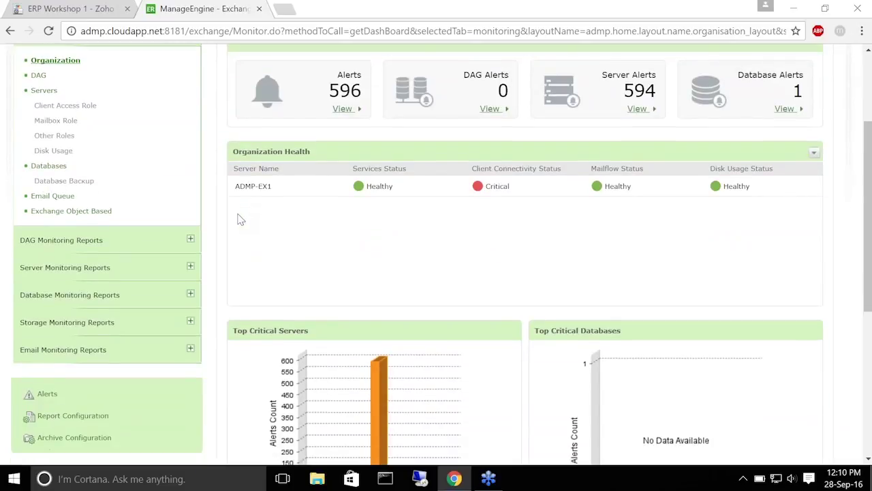
scroll(239, 219, down, 2)
scroll(239, 221, up, 3)
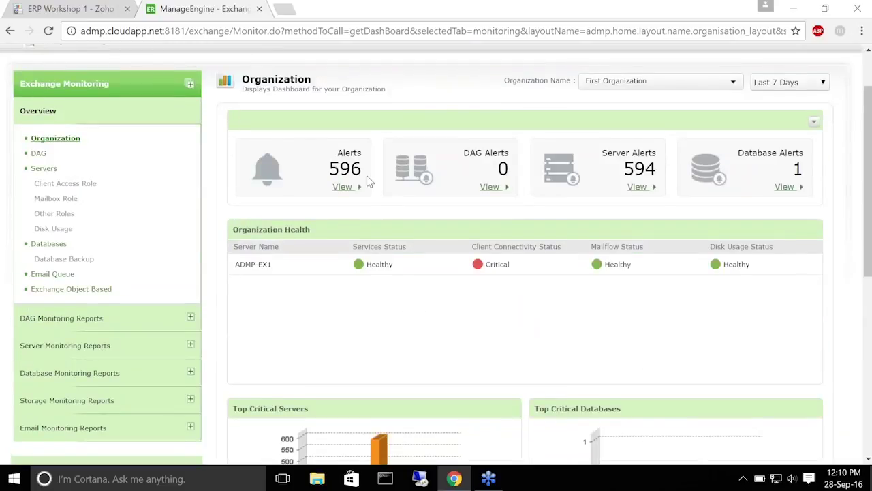
scroll(368, 181, up, 1)
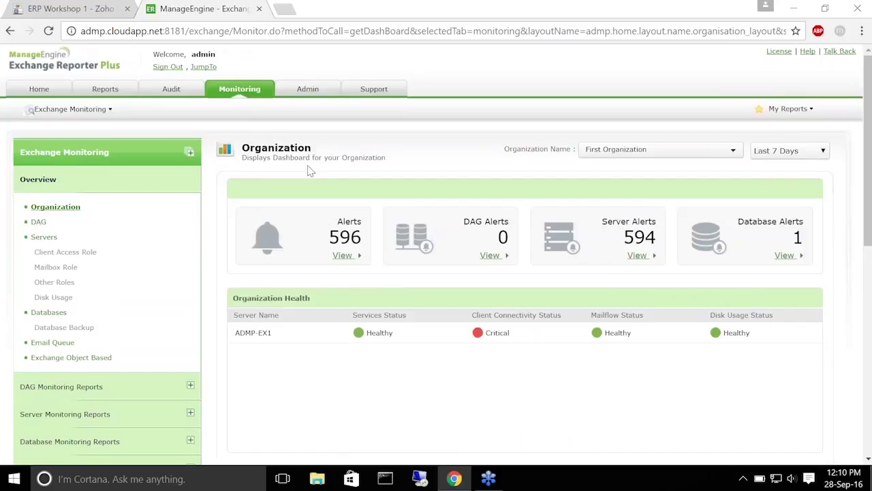
scroll(310, 170, down, 1)
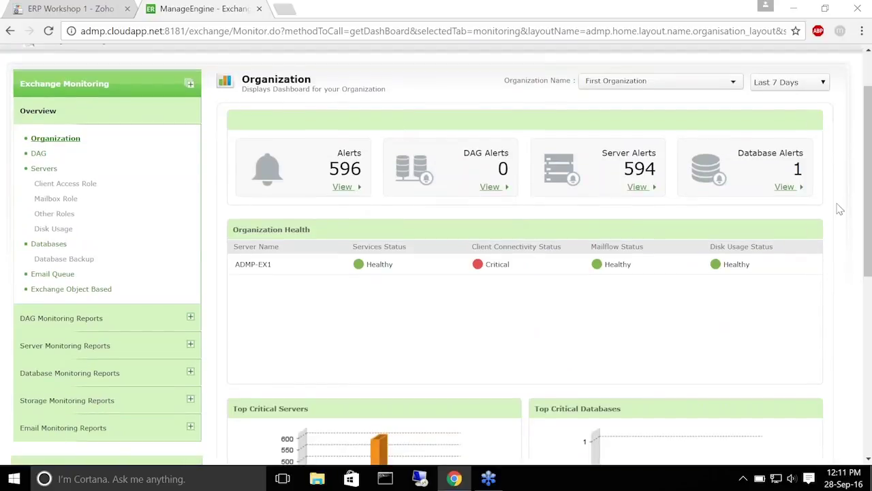
scroll(787, 256, down, 4)
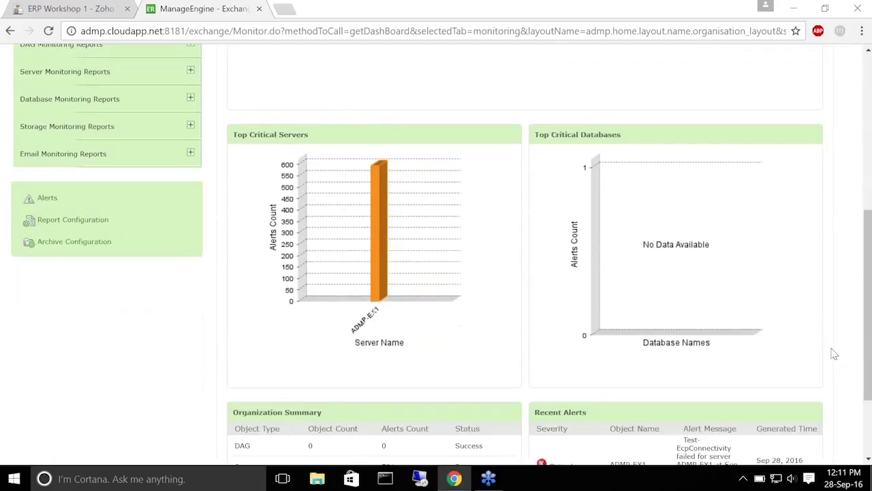
scroll(834, 354, down, 2)
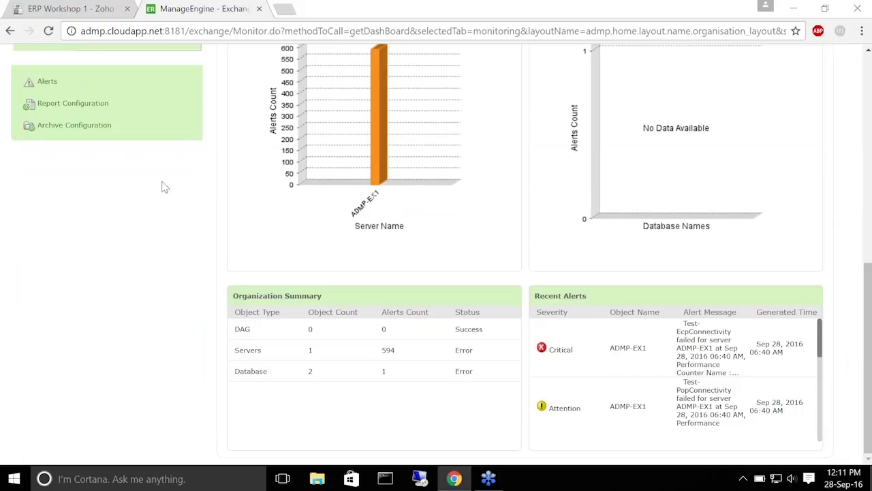
scroll(240, 95, up, 1)
scroll(240, 95, up, 5)
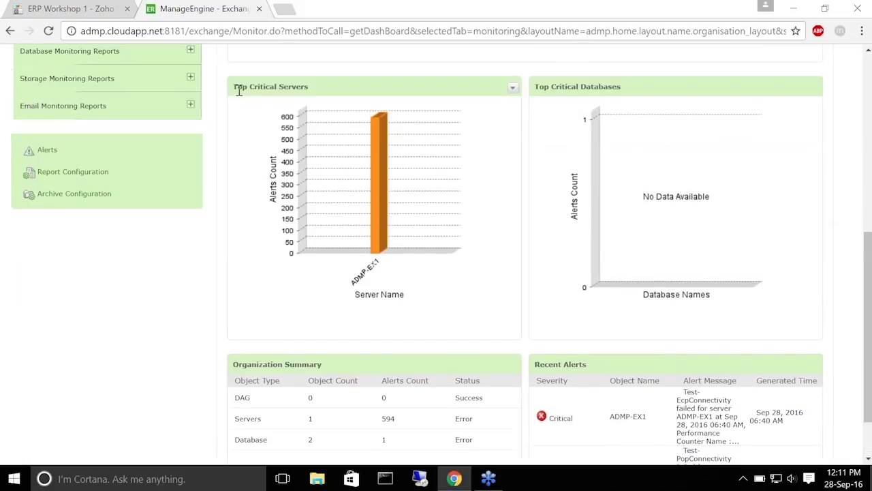
scroll(230, 138, up, 2)
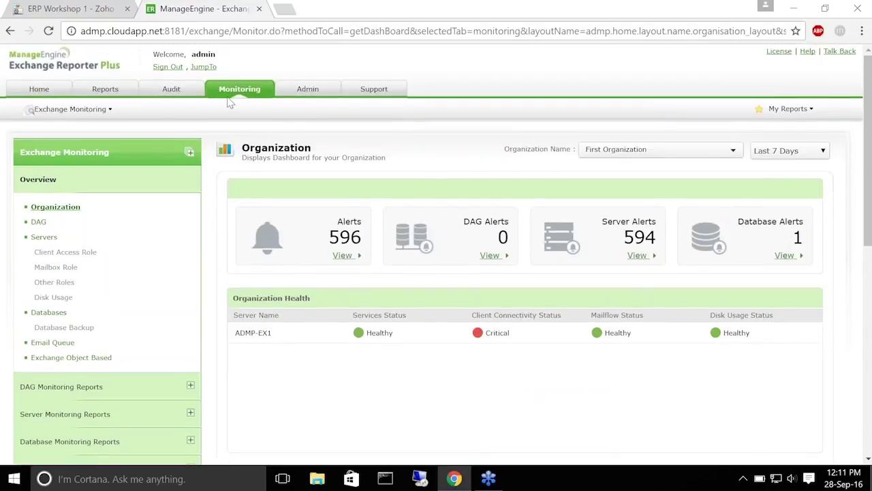
scroll(219, 277, down, 2)
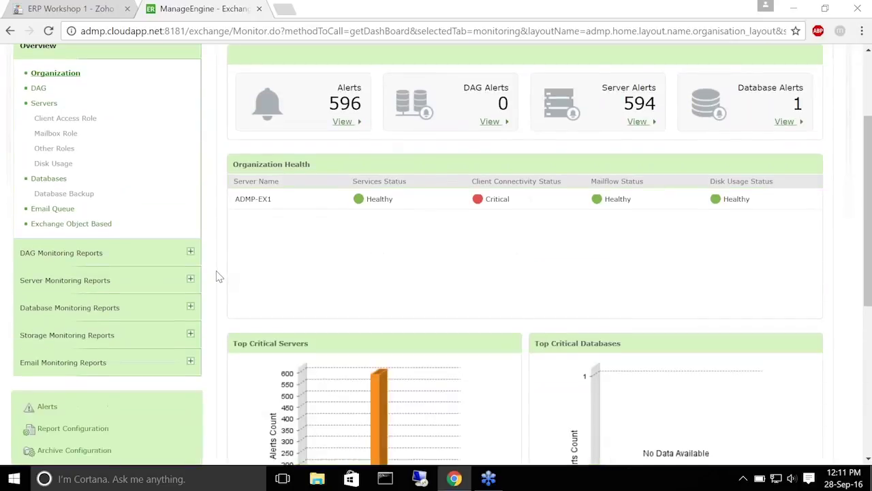
Expand the DAG, Server, Database, Storage and Email Monitoring Reports sections in turn
click(59, 253)
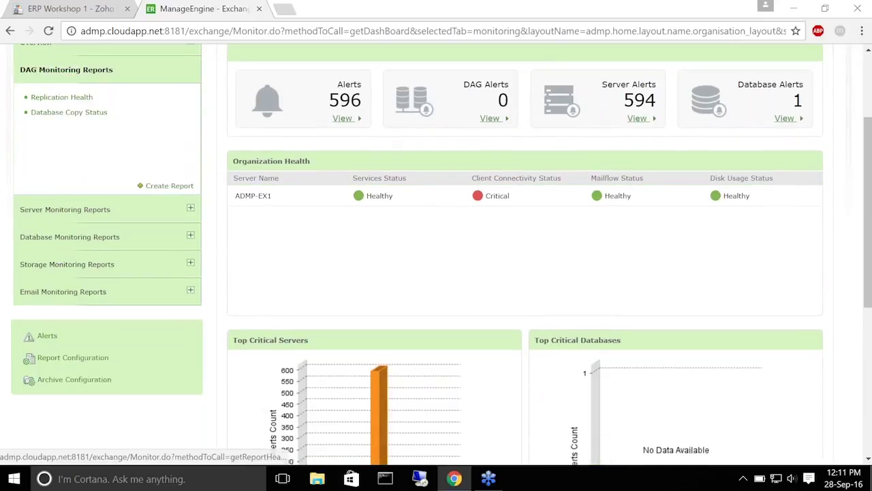
click(76, 210)
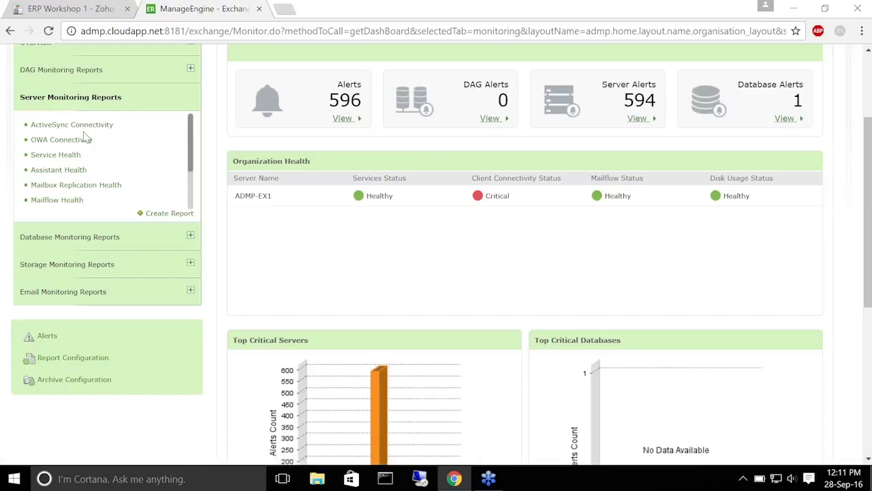
click(90, 241)
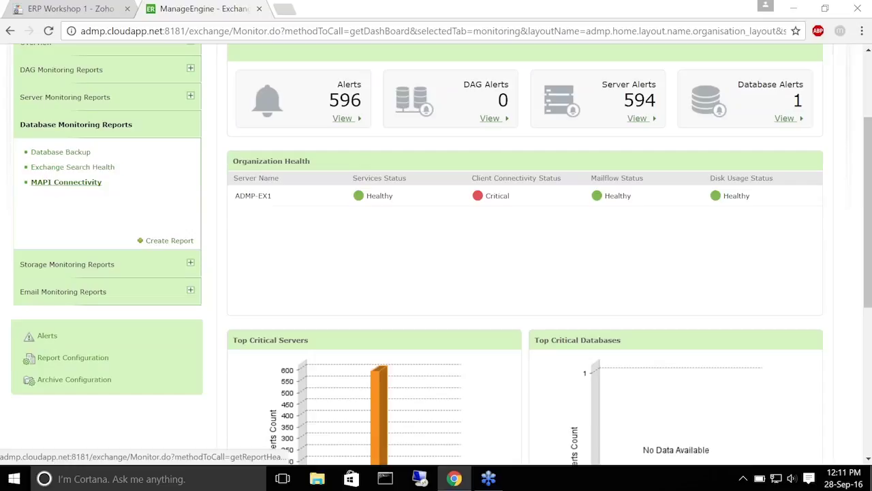
click(81, 264)
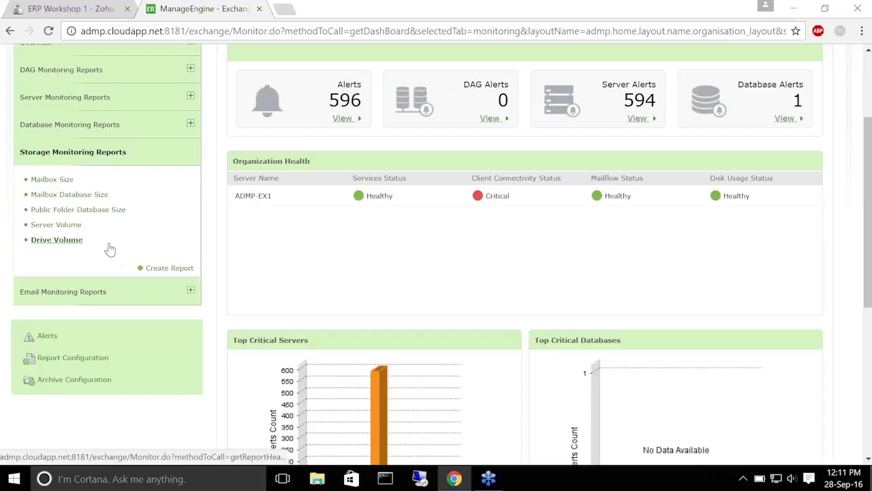
click(92, 294)
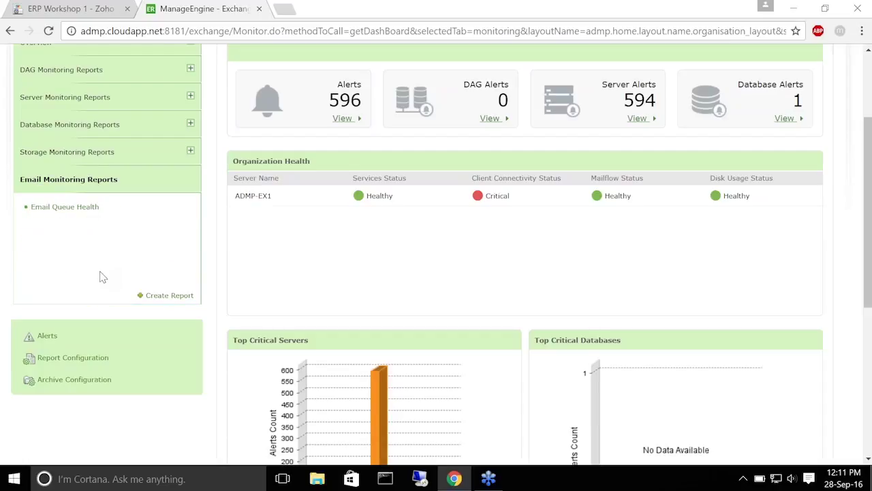
scroll(219, 220, up, 2)
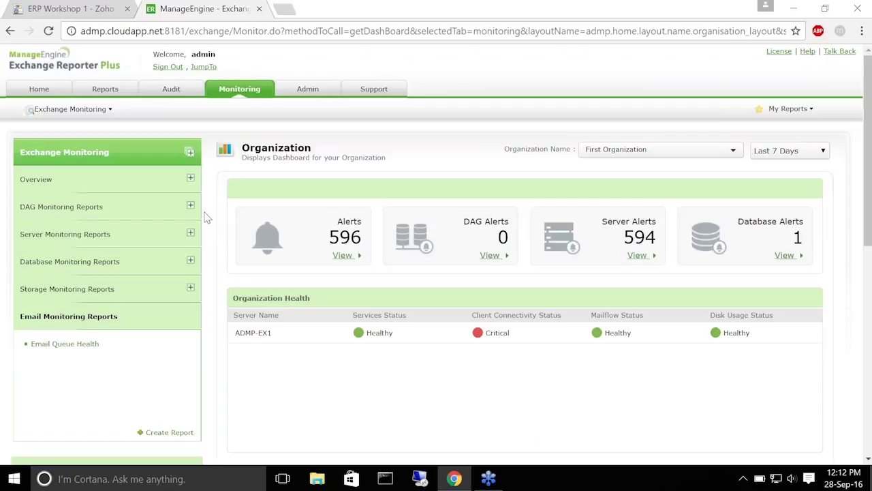
Switch to the ERP Workshop 1 presentation and run the slideshow at 'Tasks for today'
key(ctrl+shift+Tab)
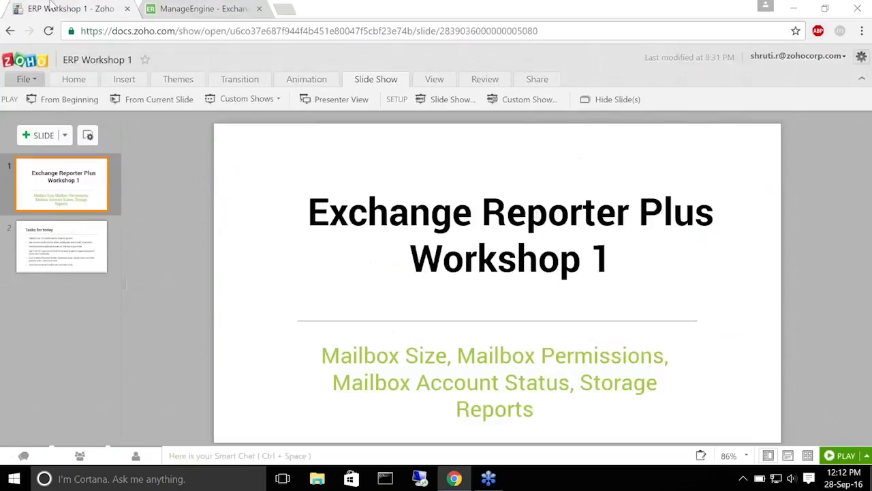
key(F5)
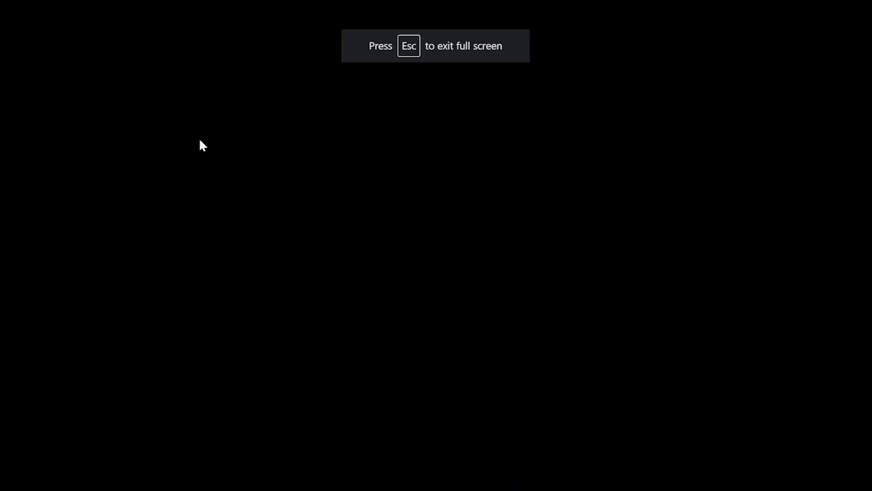
key(Right)
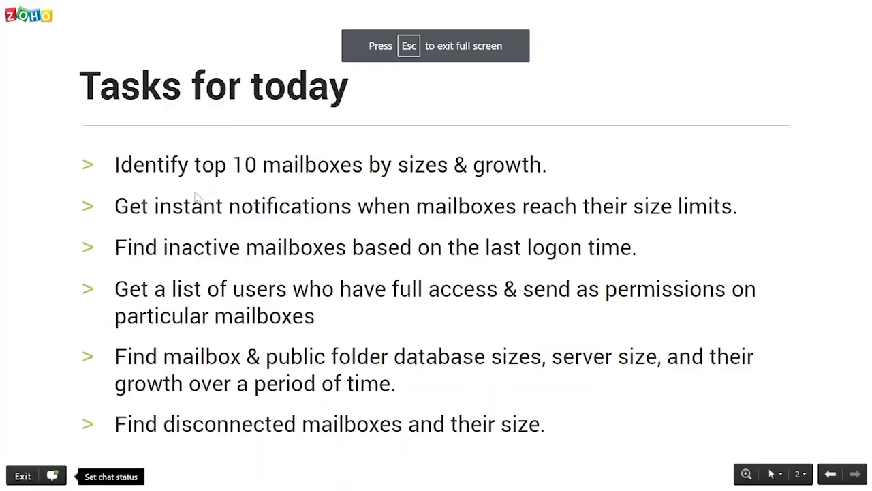
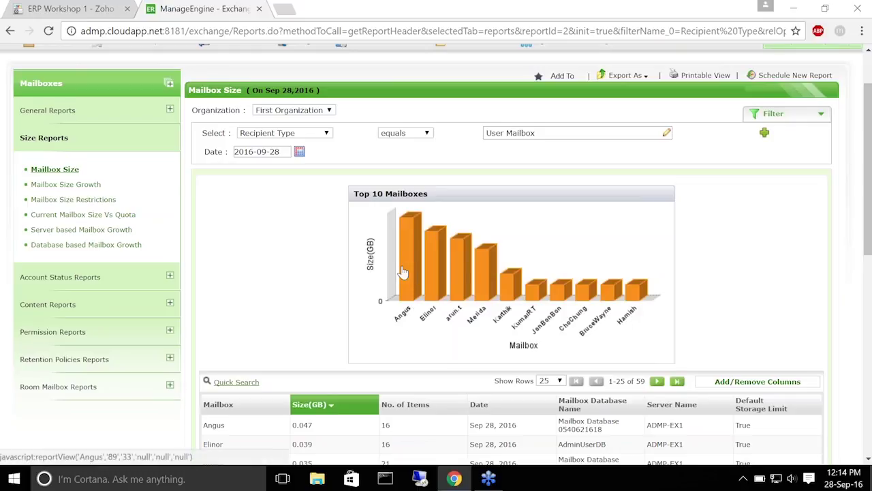
Check each user mailbox's size on the Mailbox Size report's Top 10 Mailboxes chart
mouse_move(401, 271)
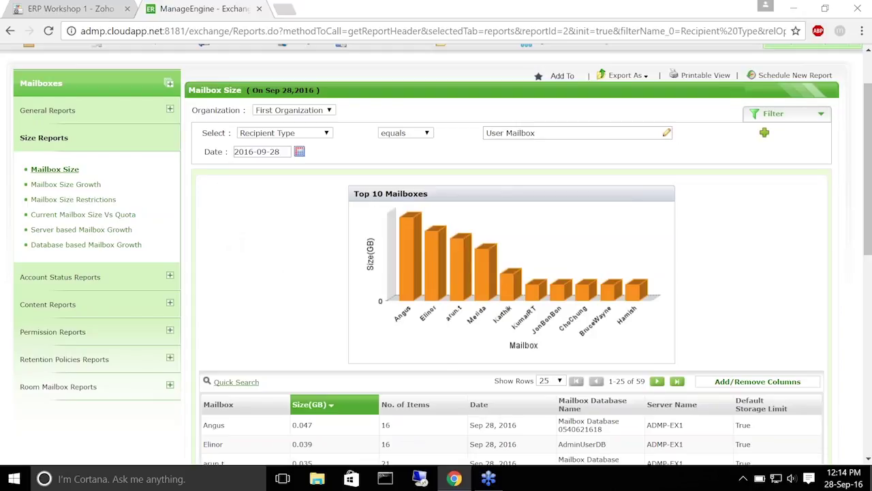
Show the Mailbox Size Growth report with Period set to Last 30 Days
click(72, 185)
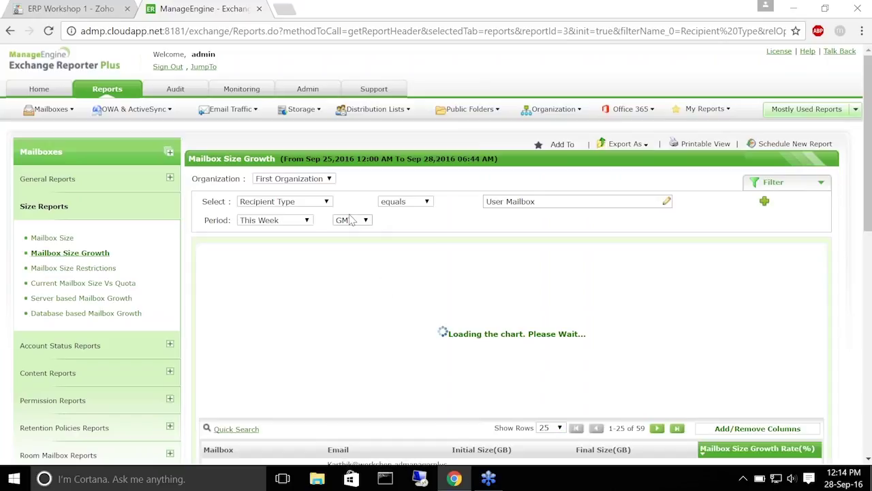
scroll(253, 116, down, 2)
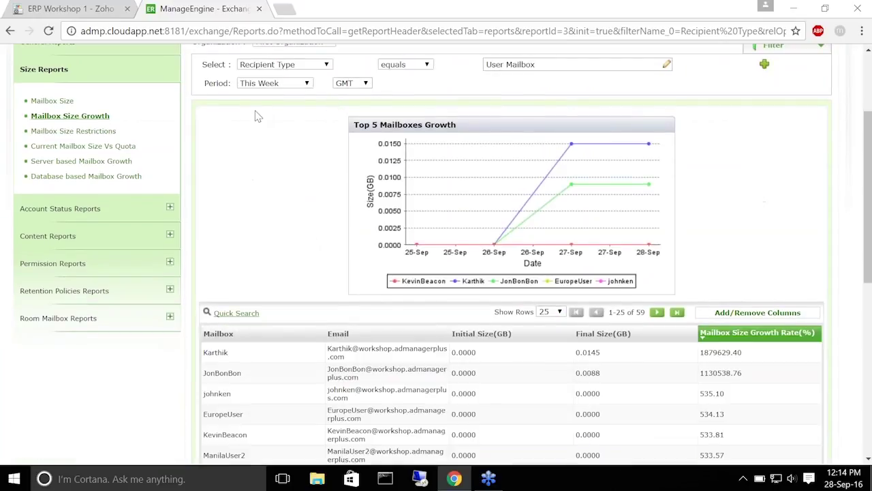
scroll(276, 178, up, 2)
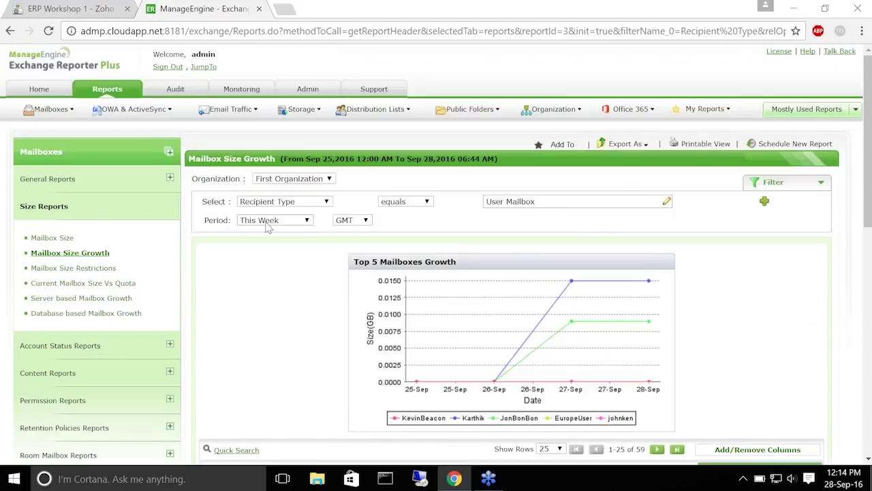
click(307, 221)
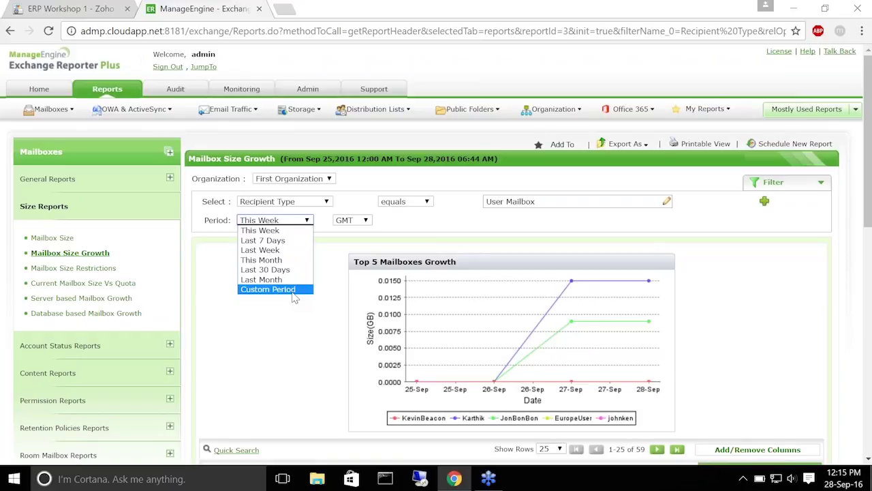
click(284, 270)
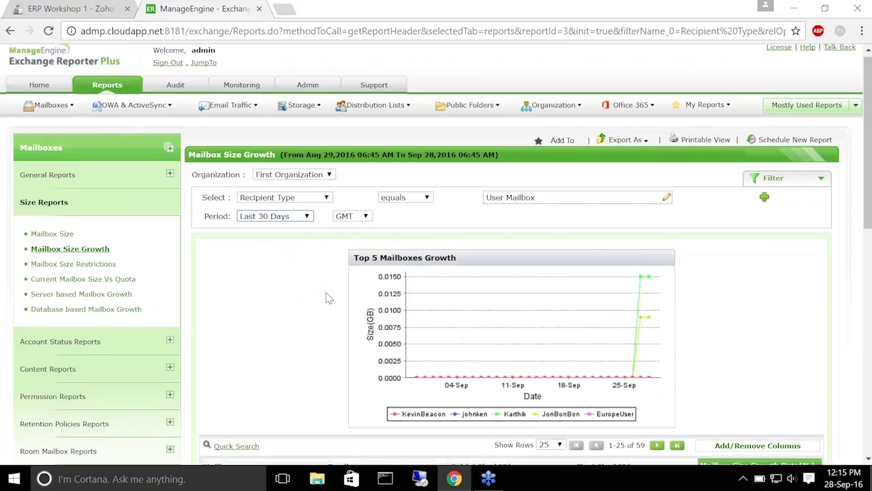
Review the 30-day growth table, then switch to the ERP Workshop 1 presentation
scroll(328, 298, down, 4)
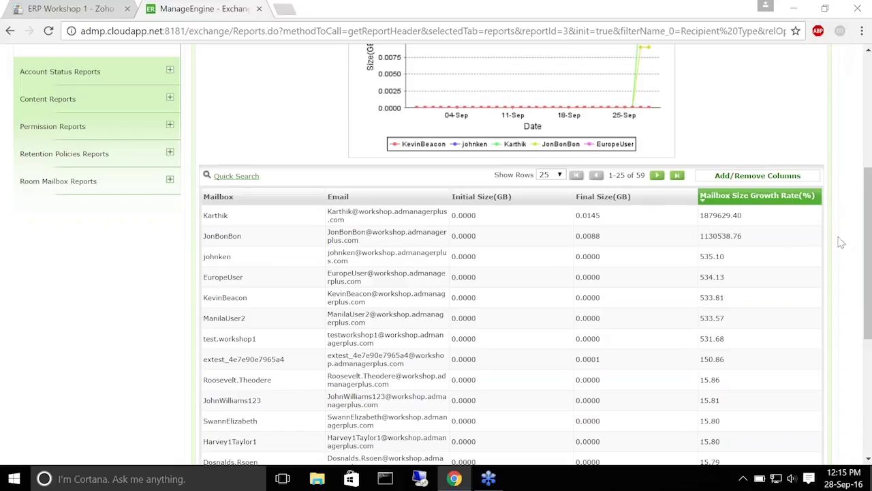
scroll(779, 244, up, 3)
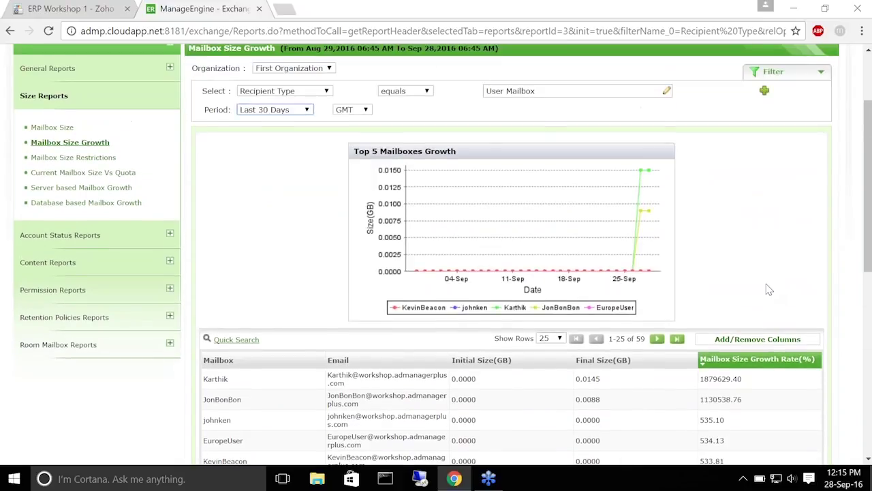
scroll(769, 289, up, 1)
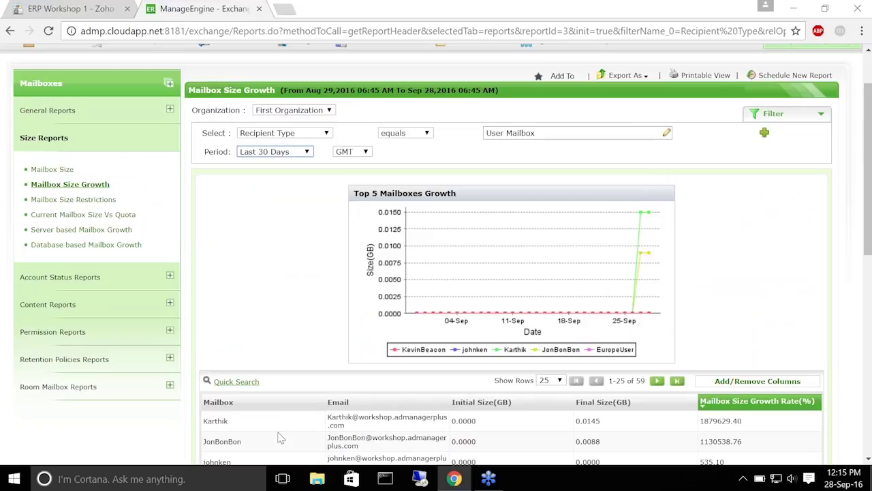
scroll(285, 248, up, 1)
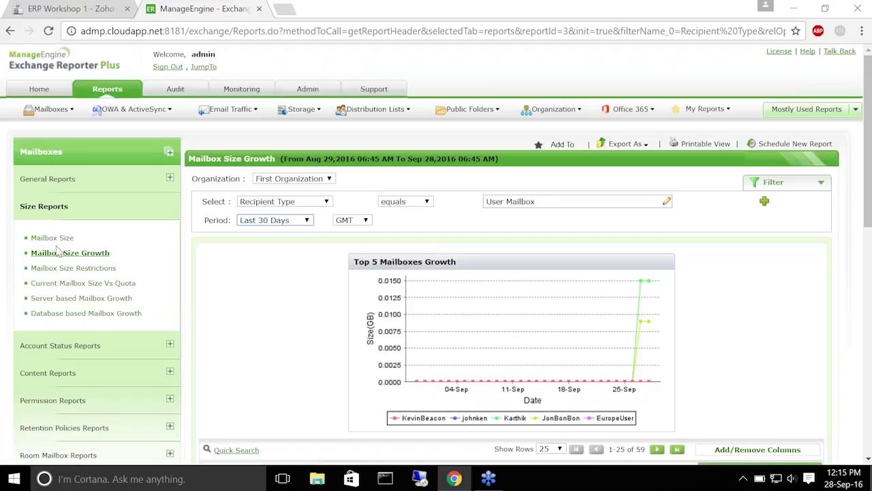
click(65, 13)
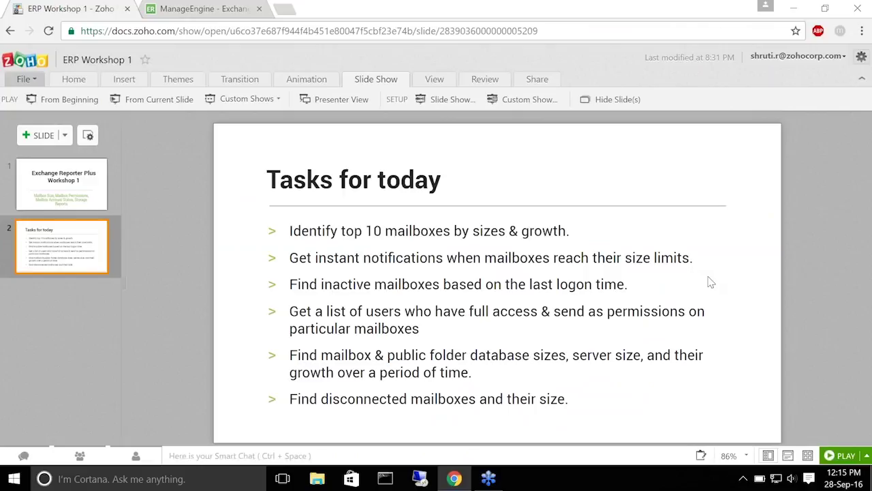
Go back from the Zoho Show slide to the Mailbox Size Growth report in Exchange Reporter
click(217, 8)
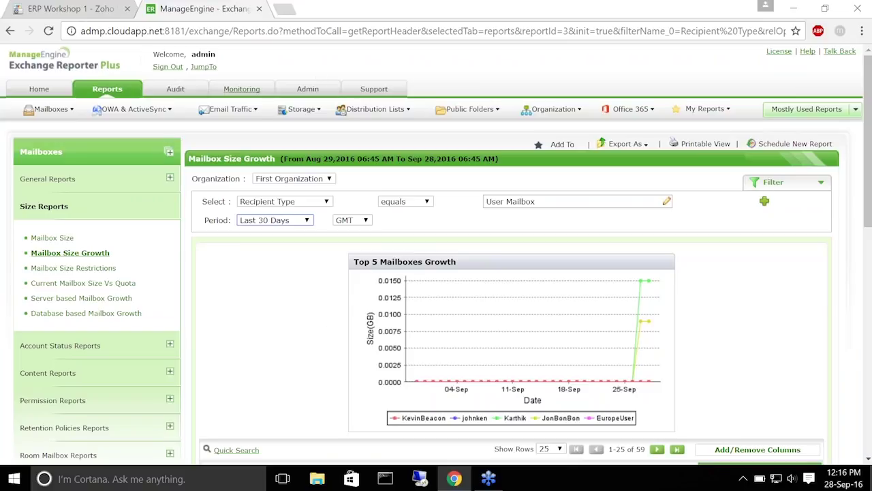
Open Monitoring > Storage Monitoring Reports > Mailbox Size
click(242, 89)
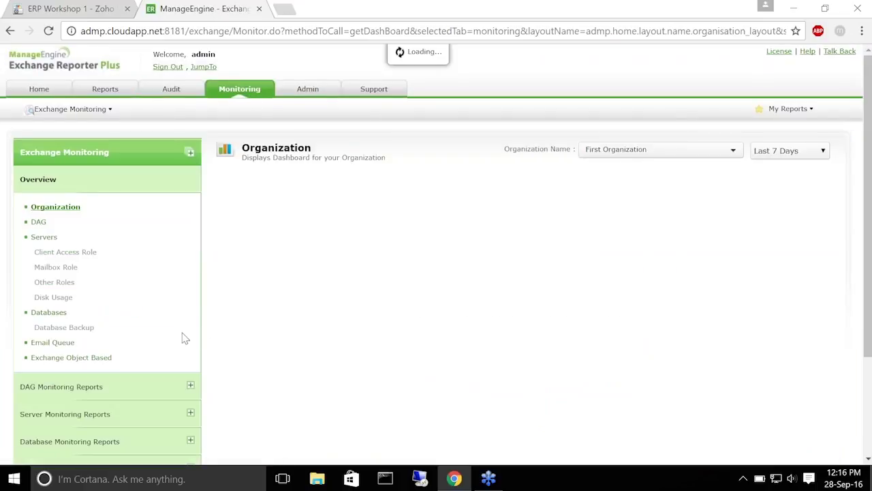
scroll(189, 261, down, 1)
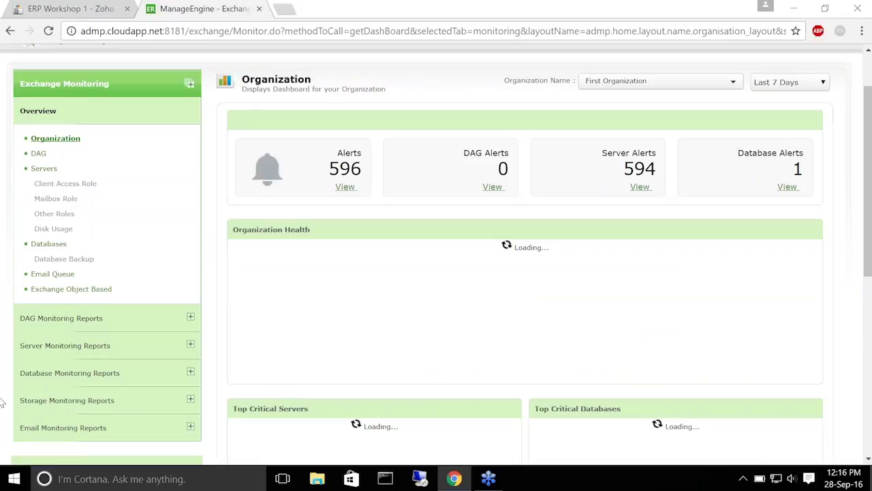
scroll(119, 400, down, 2)
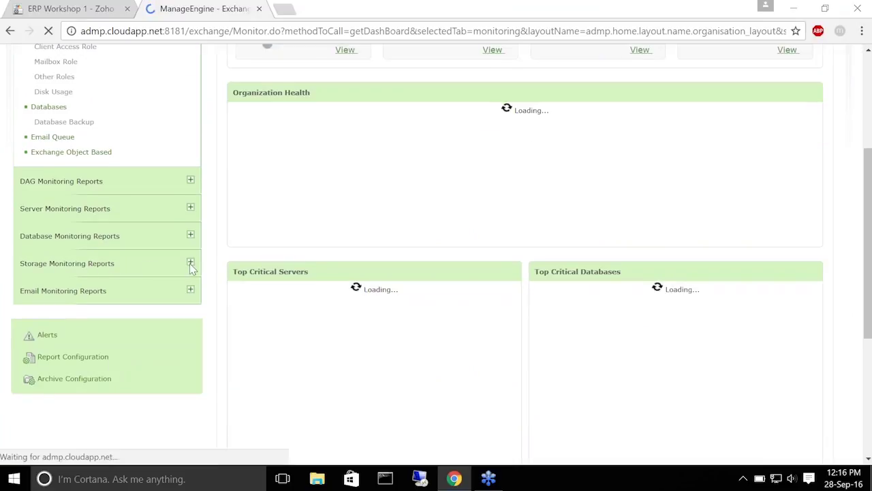
click(56, 272)
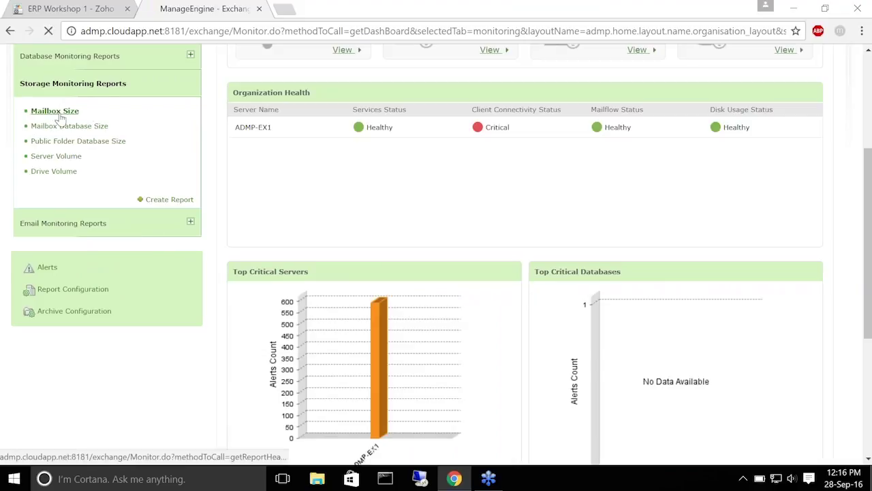
click(58, 114)
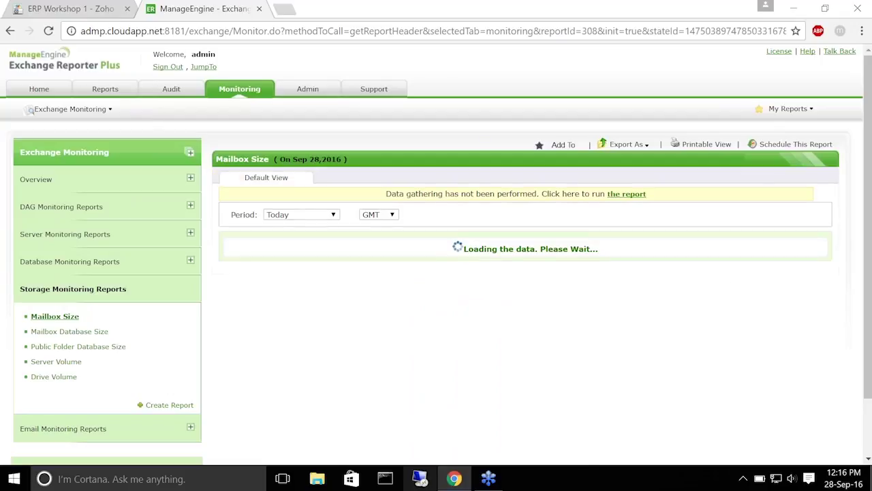
List the 74 monitored mailbox sizes for Last 30 Days and open Schedule This Report
click(315, 215)
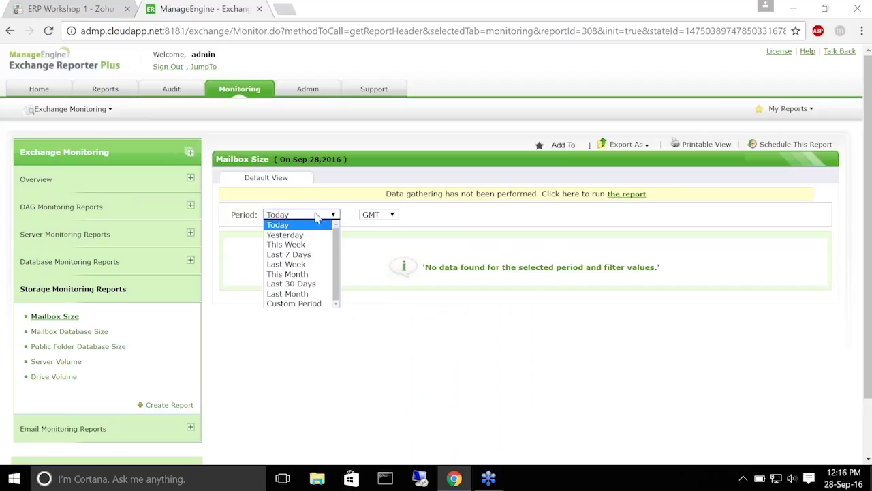
click(301, 284)
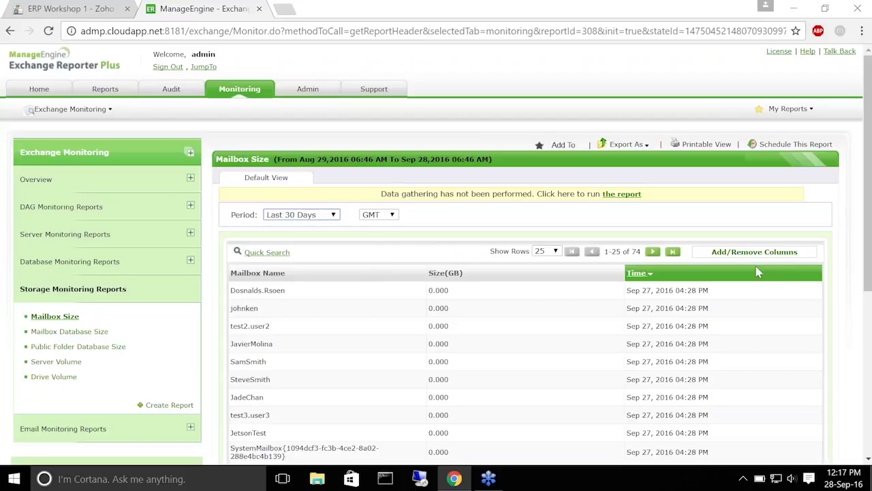
scroll(362, 348, down, 2)
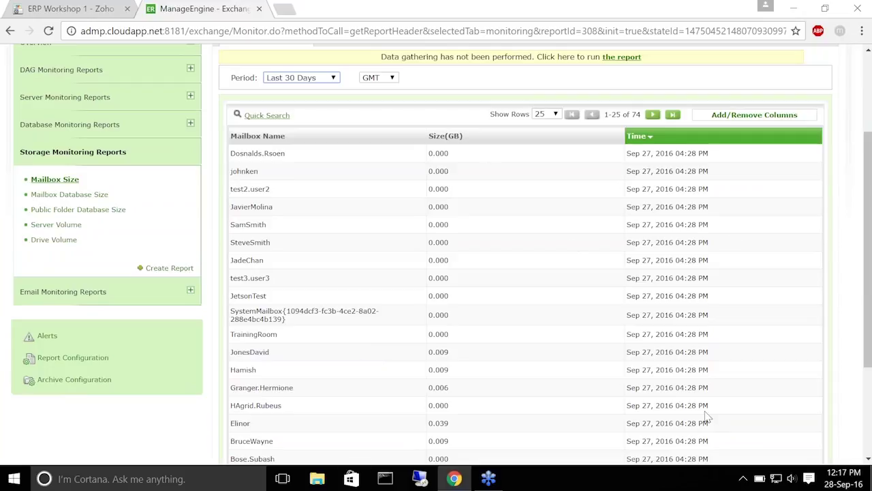
scroll(602, 327, up, 1)
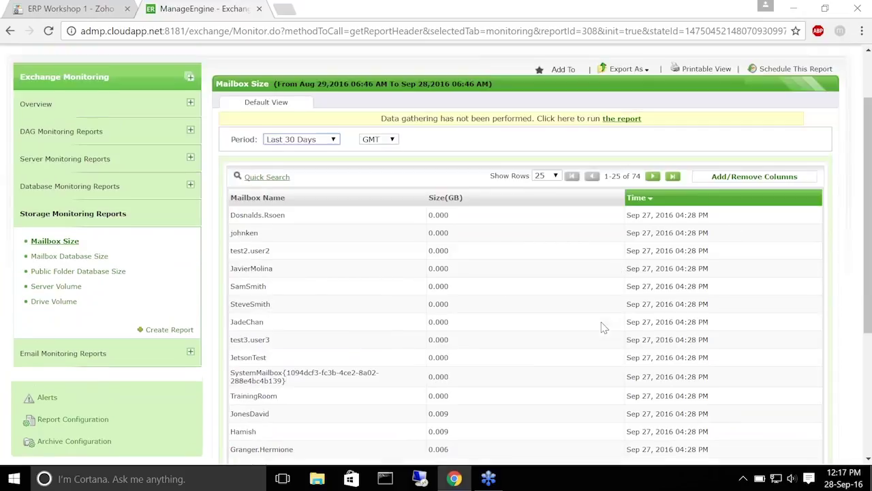
scroll(601, 327, up, 1)
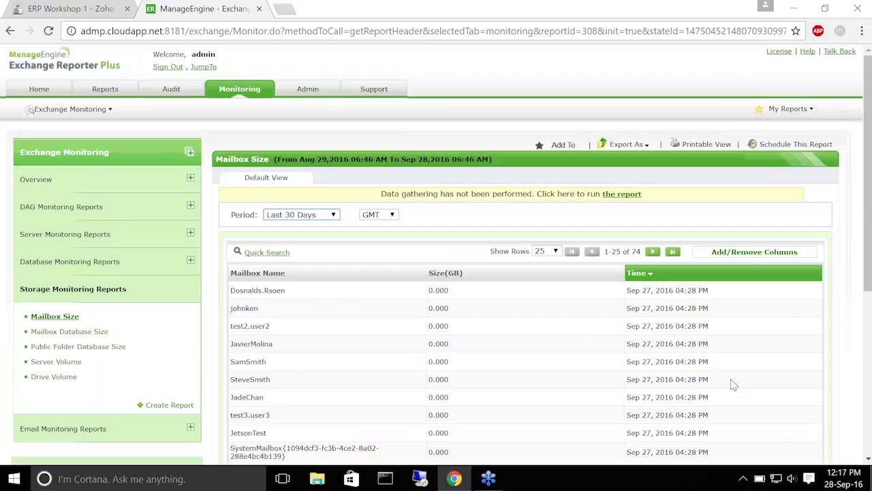
click(767, 145)
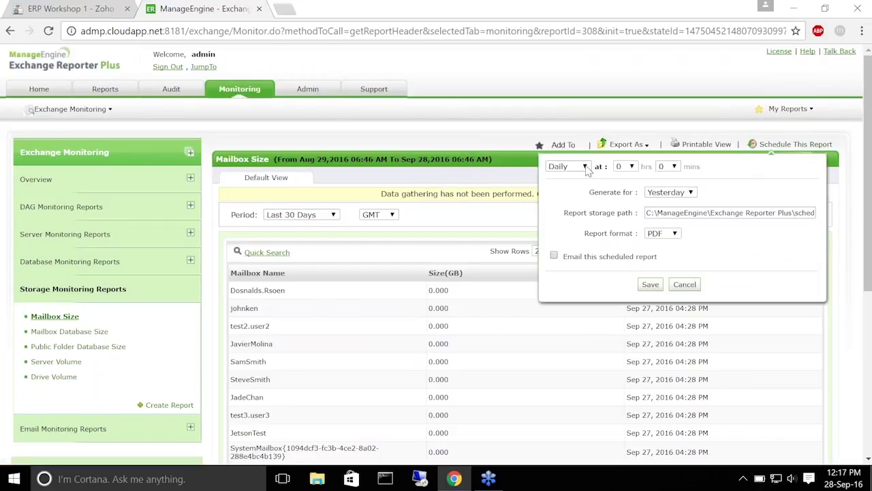
Set the daily schedule to hour 10, PDF, with e-mailing on, then close without saving
click(627, 166)
click(622, 275)
click(672, 236)
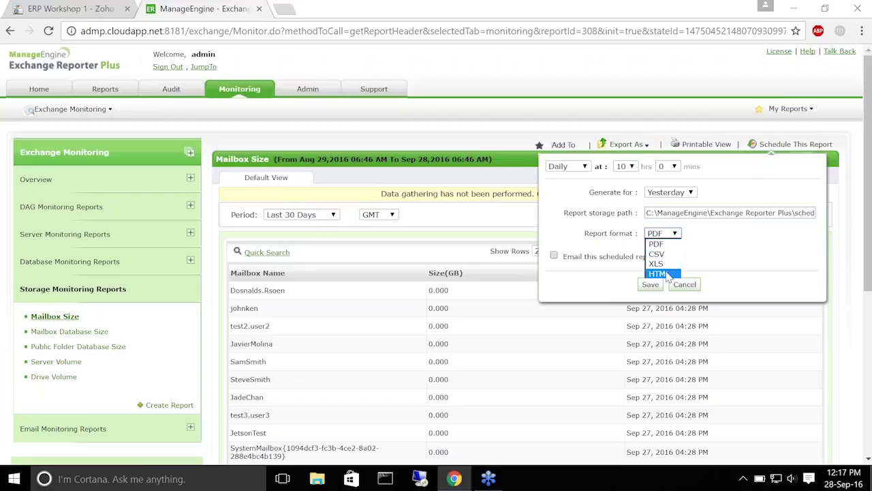
click(677, 244)
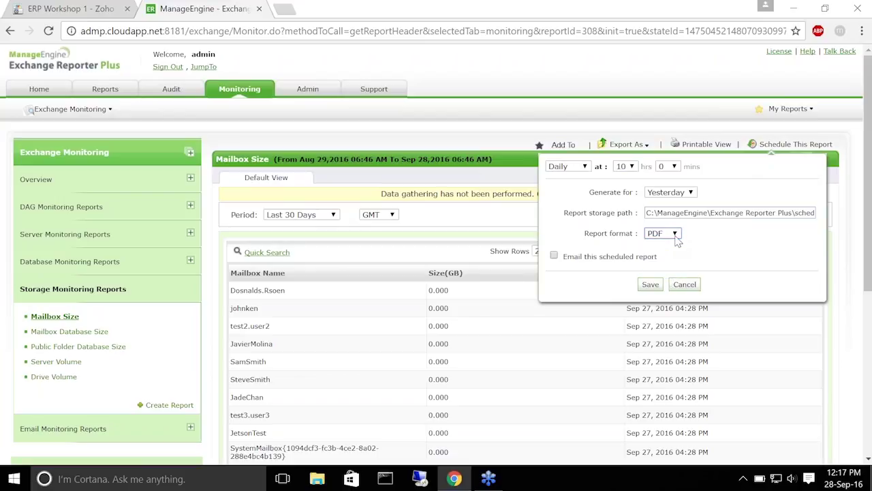
click(553, 255)
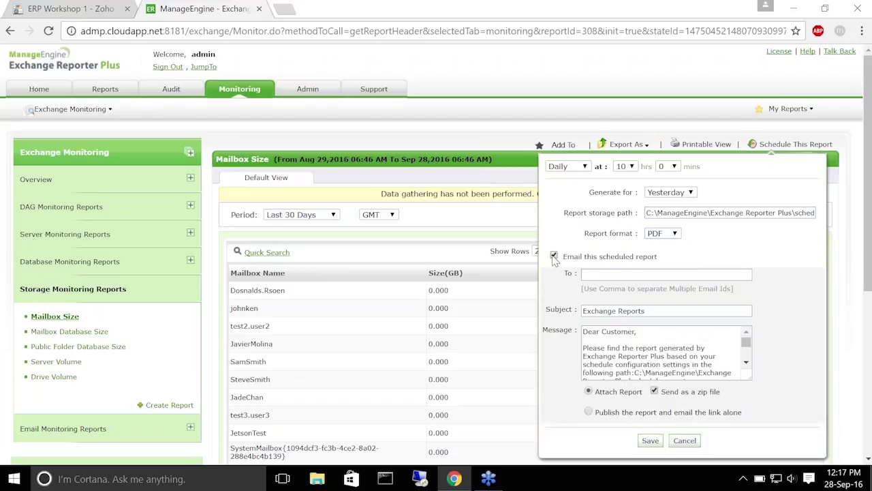
scroll(741, 291, down, 1)
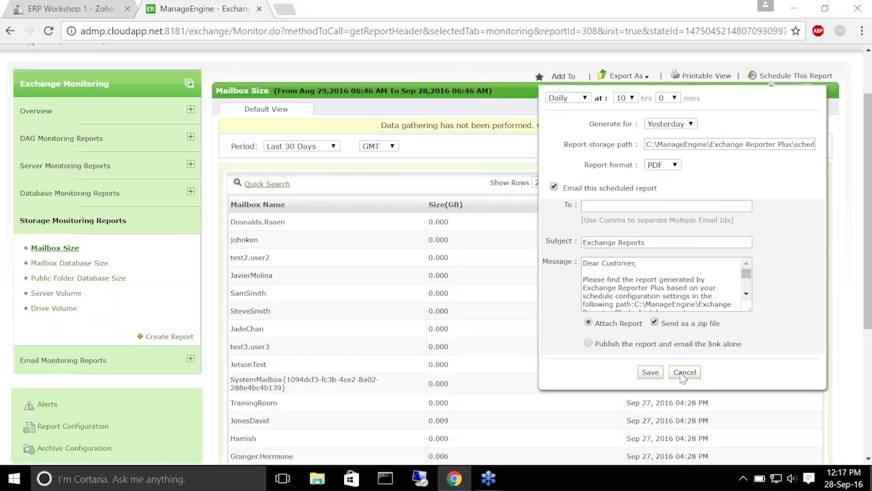
click(684, 373)
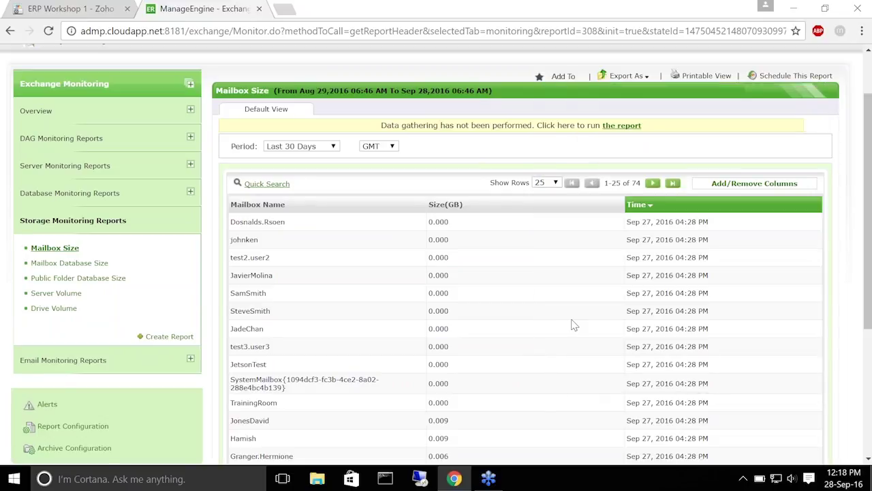
Start a New Alert Profile from Alerts > Customize Alert Profiles
scroll(285, 325, down, 2)
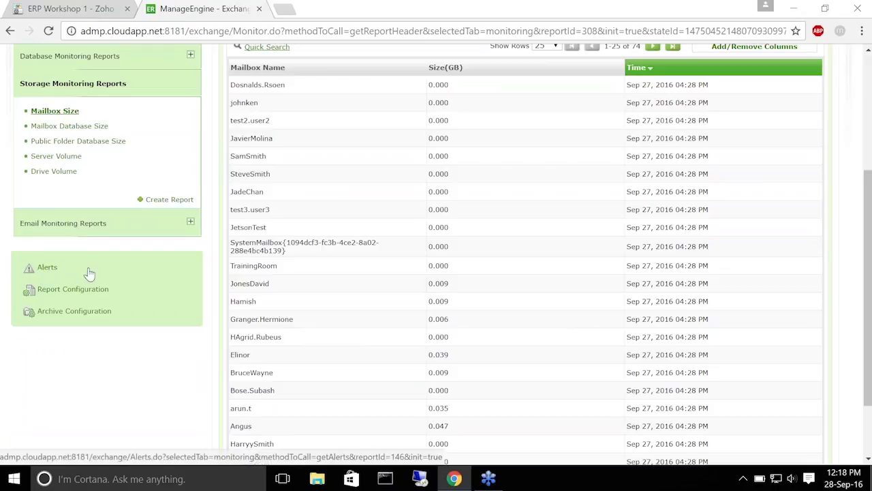
click(43, 269)
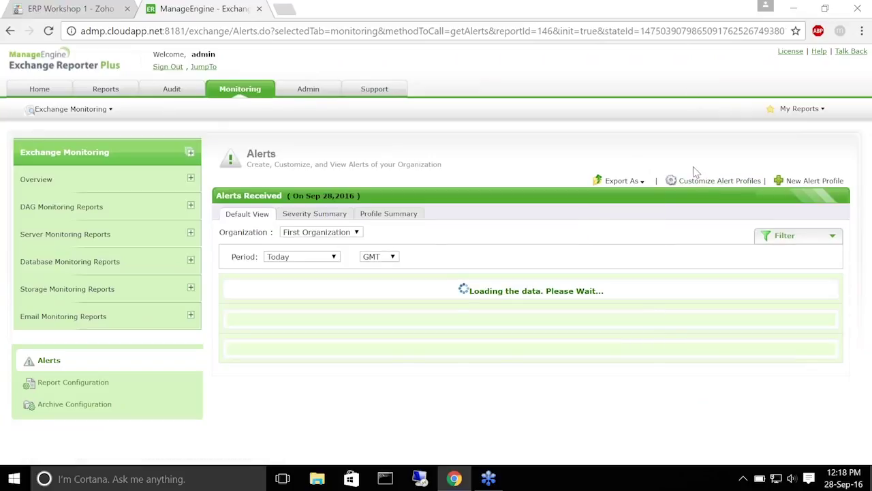
click(732, 183)
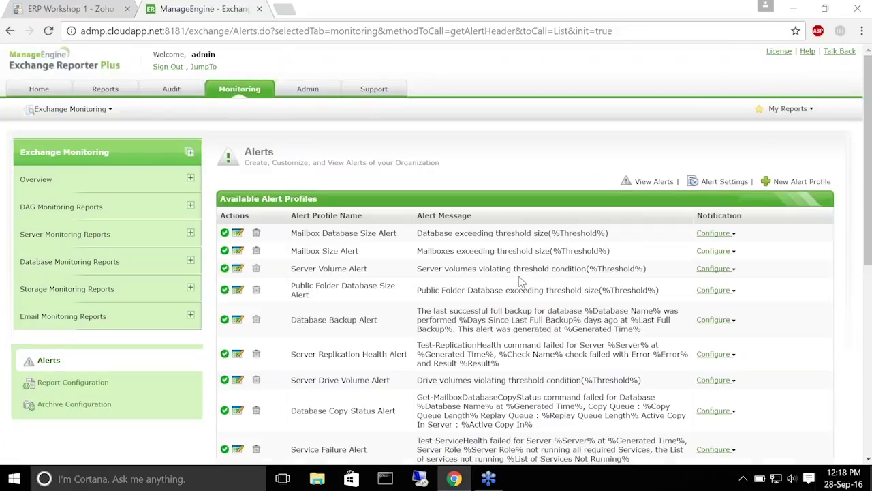
scroll(509, 196, down, 3)
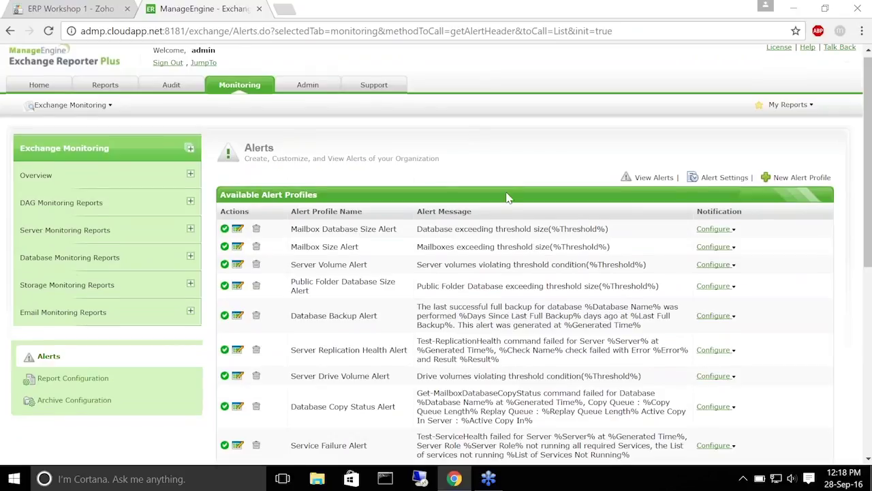
scroll(510, 194, up, 3)
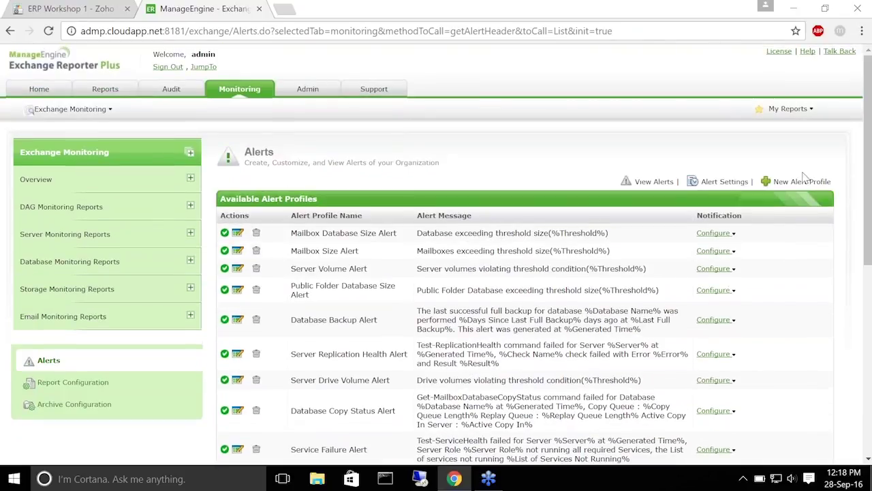
click(796, 182)
Name the profile 'Mailbox size alert', copy it into Description, and keep severity Critical
click(497, 223)
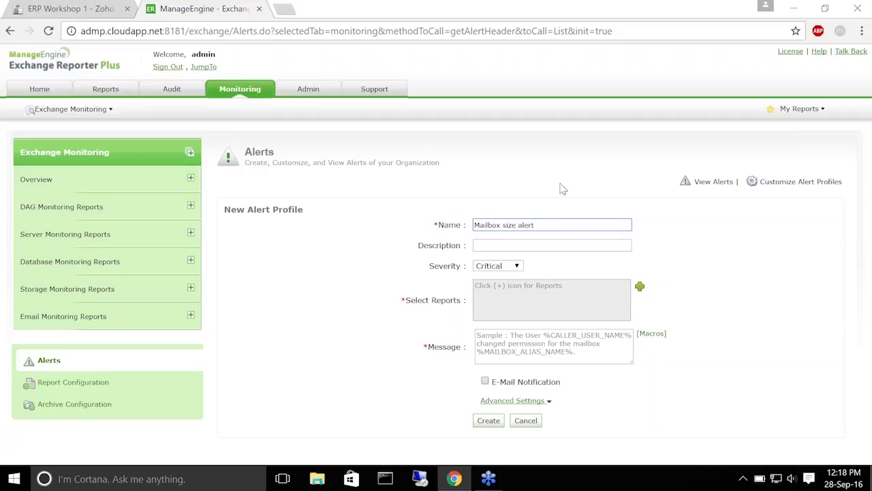
drag(546, 225, 455, 225)
key(ctrl+c)
click(505, 244)
key(ctrl+v)
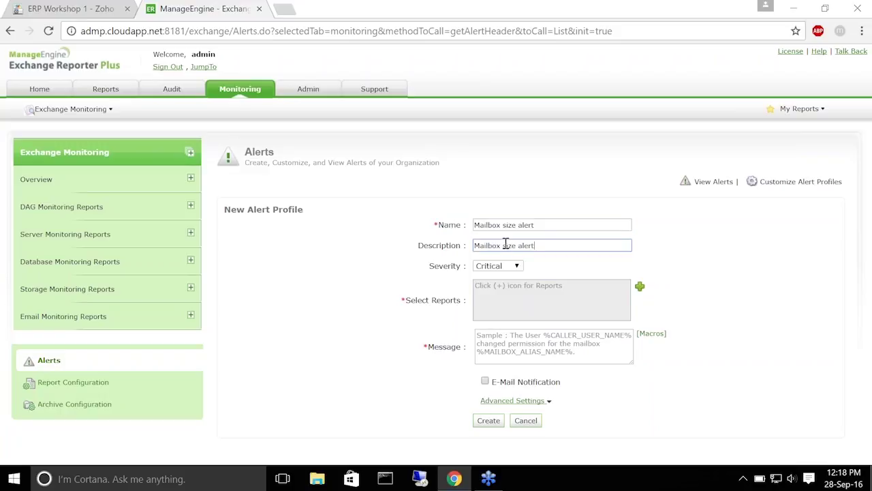
click(512, 272)
click(507, 286)
click(515, 271)
click(507, 280)
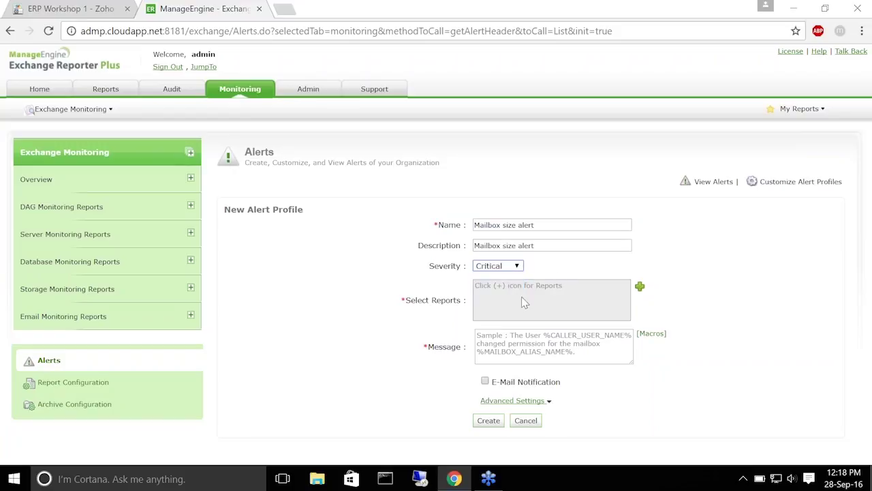
click(639, 286)
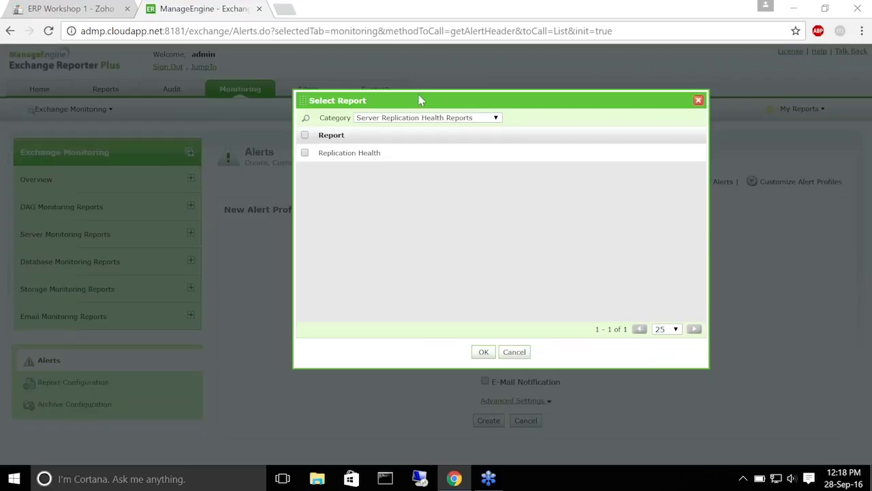
Select the Mailbox Size report from the Mailbox Size Reports category for the alert
click(492, 118)
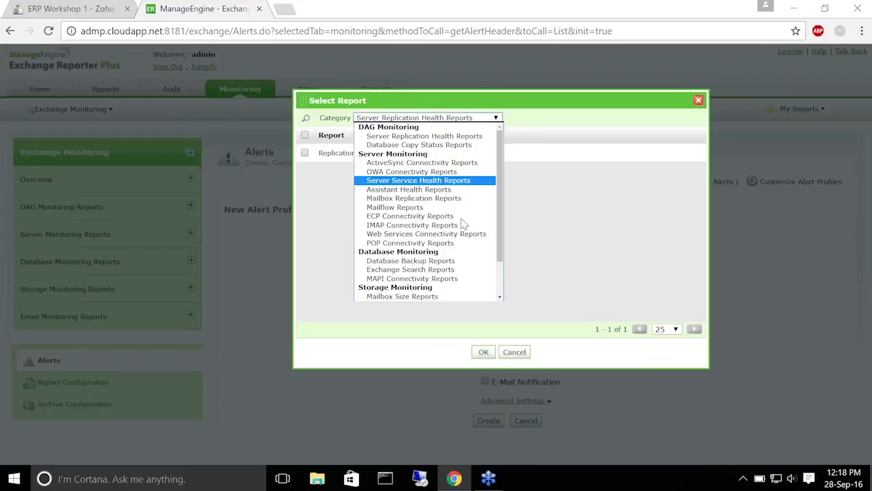
click(400, 296)
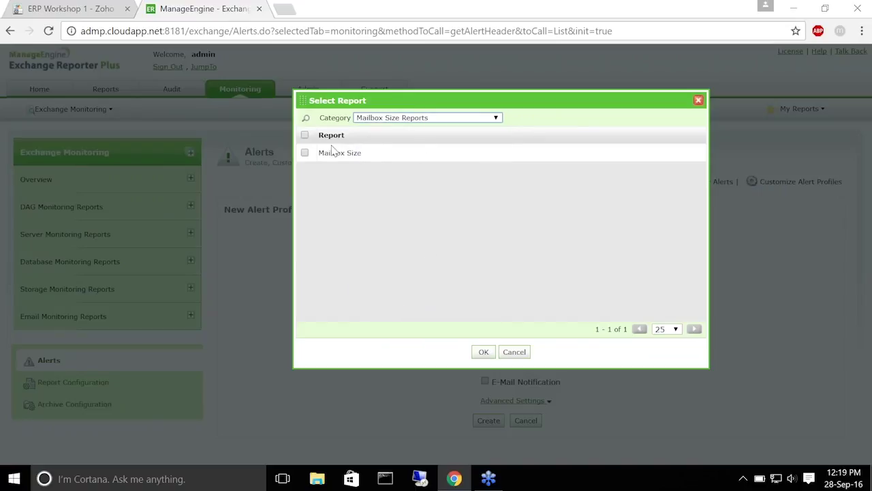
click(305, 153)
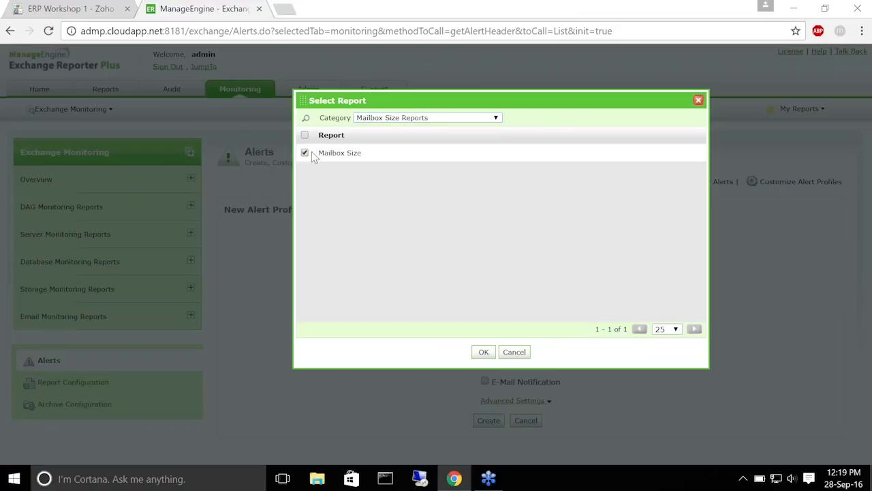
click(484, 352)
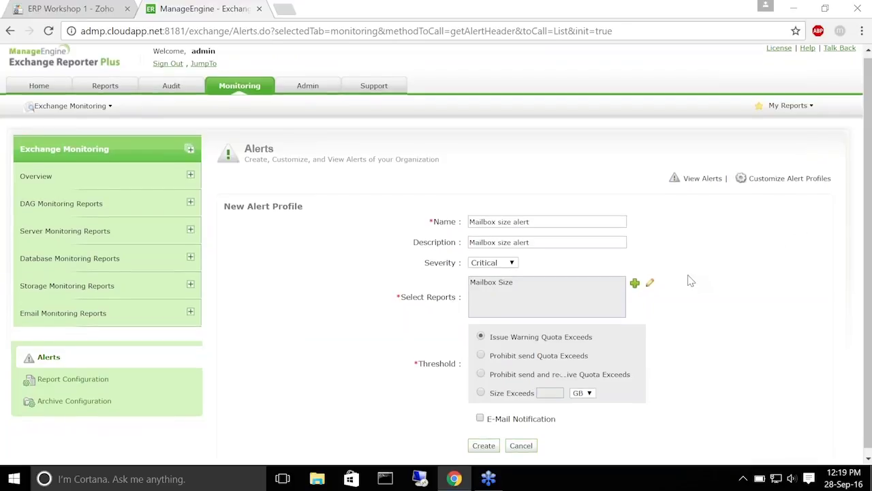
scroll(688, 278, down, 1)
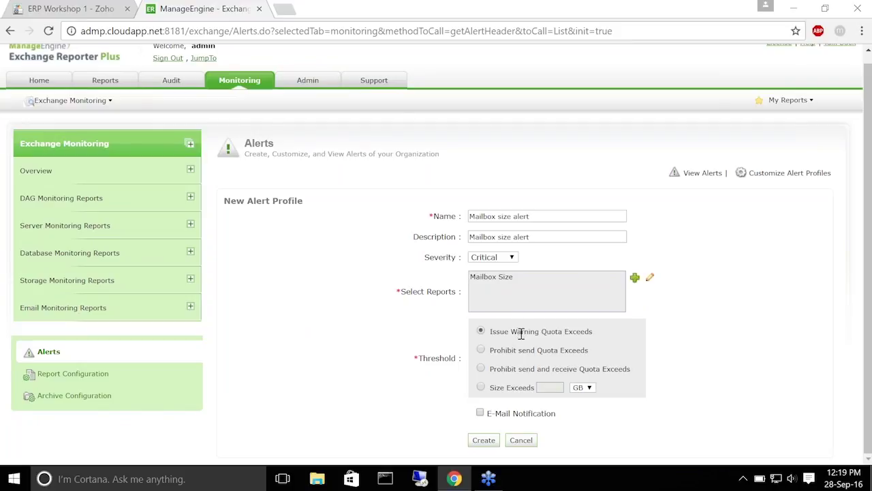
Set the threshold to Prohibit send Quota Exceeds and enable E-Mail Notification
click(484, 349)
click(481, 387)
click(481, 349)
click(480, 413)
scroll(762, 286, down, 2)
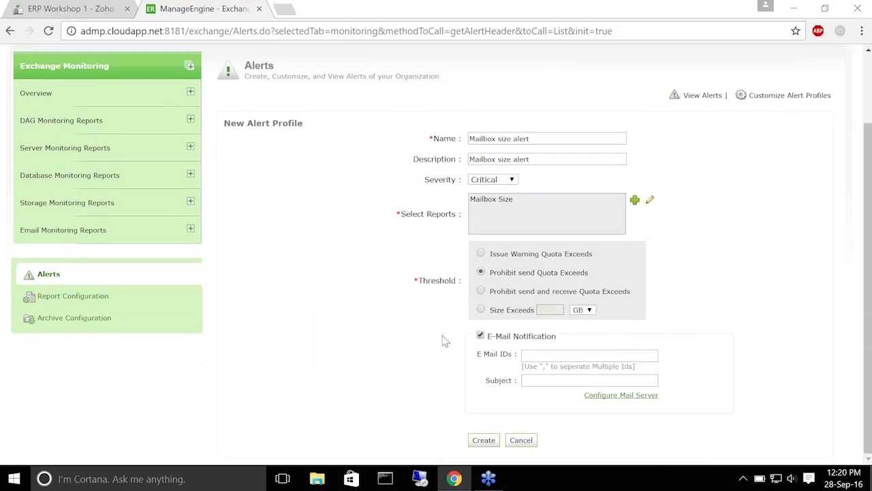
Enter the recipient's e-mail address and subject 'Size alert', then create the profile
click(549, 355)
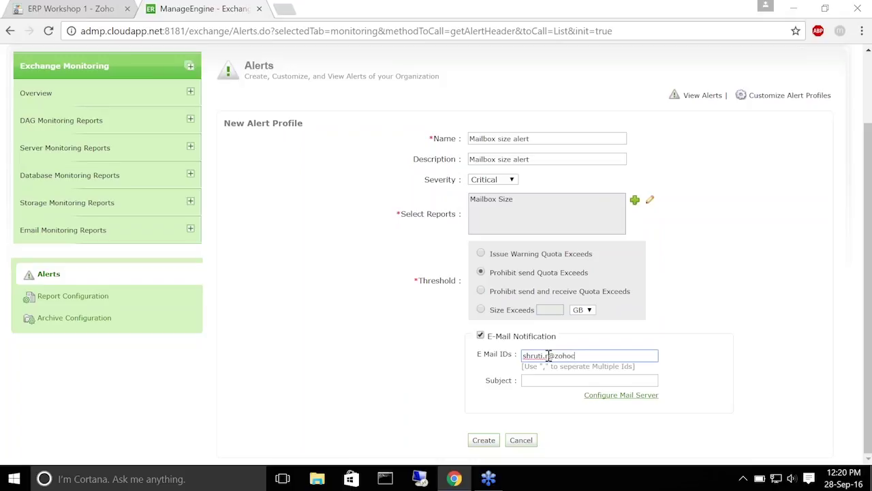
click(557, 380)
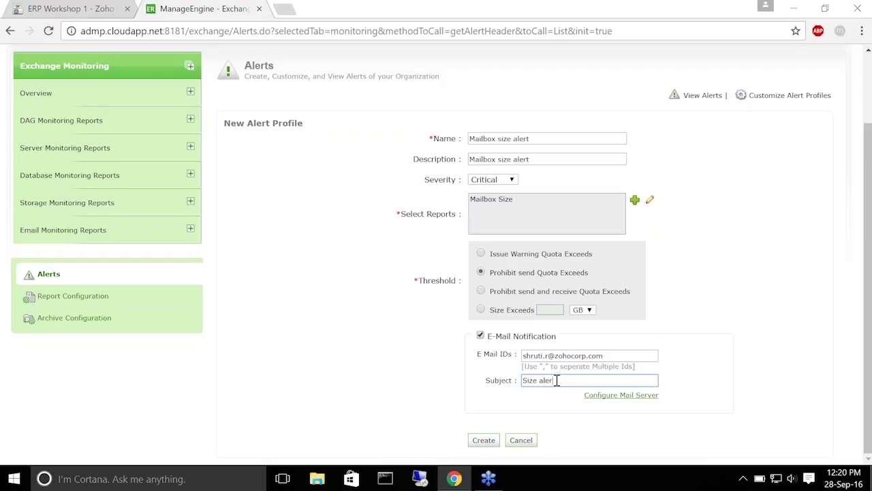
click(485, 441)
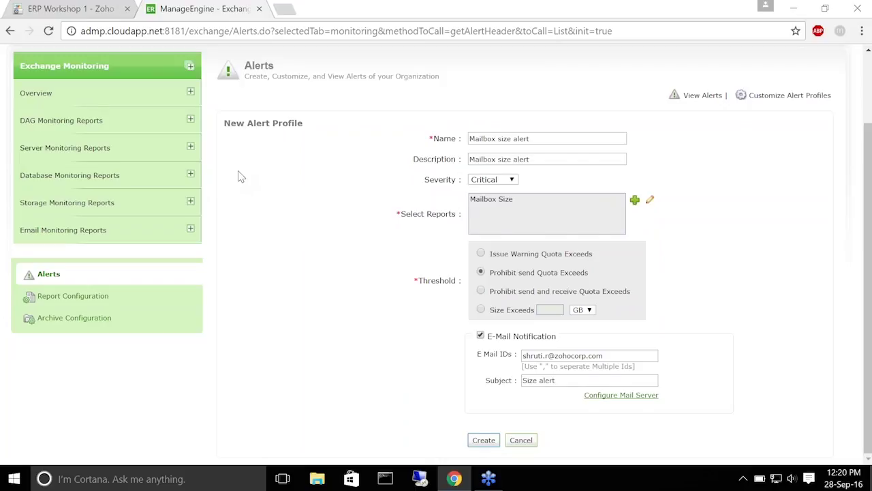
mouse_move(341, 146)
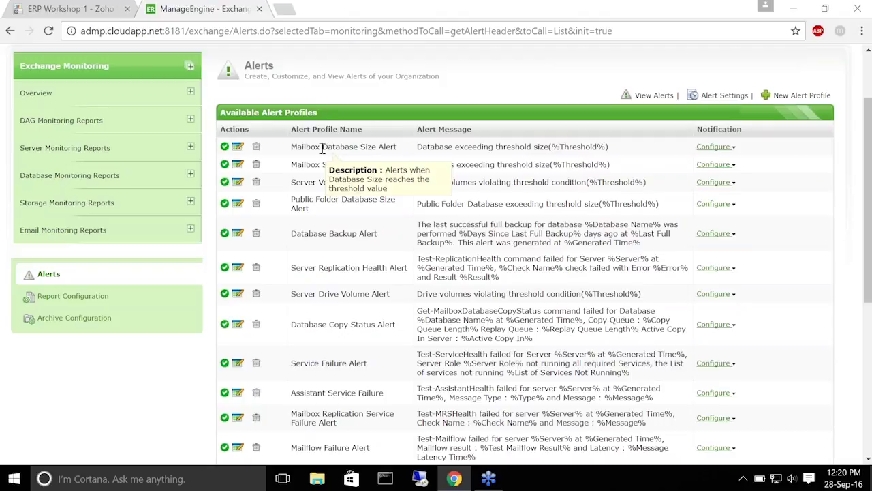
Switch to the 'ERP Workshop 1 - Zoho Show' tab to view the workshop slides
click(76, 7)
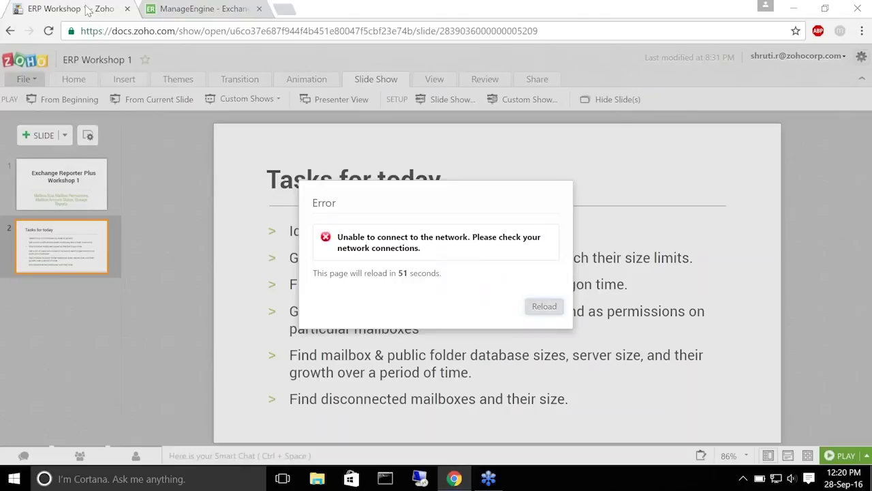
Reload the Zoho Show page from the network error dialog
click(545, 306)
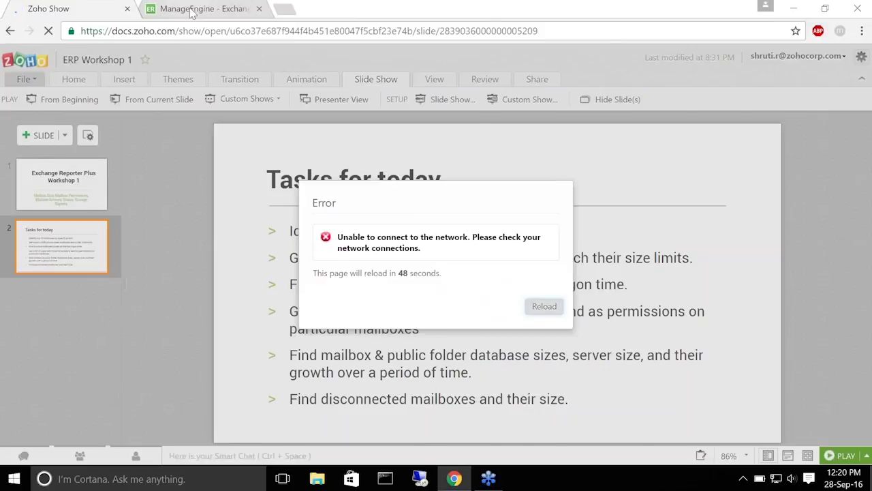
Return to the ManageEngine tab with the Exchange Reporter Plus alert profiles
click(145, 8)
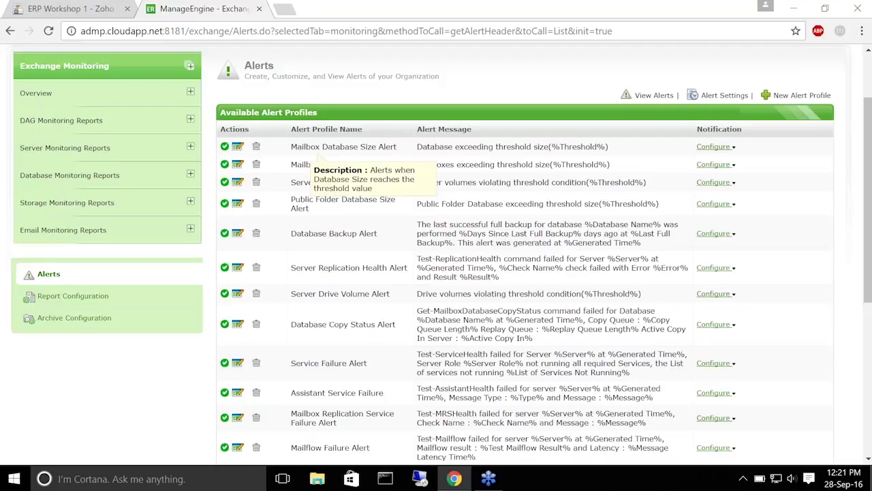
Open the Inactive Mailboxes by Last Logon Time report under Account Status Reports
scroll(347, 199, up, 2)
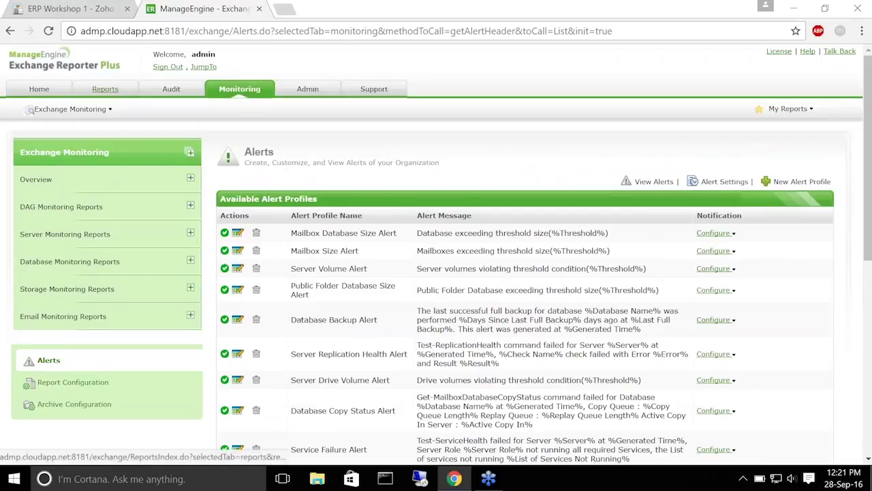
click(105, 89)
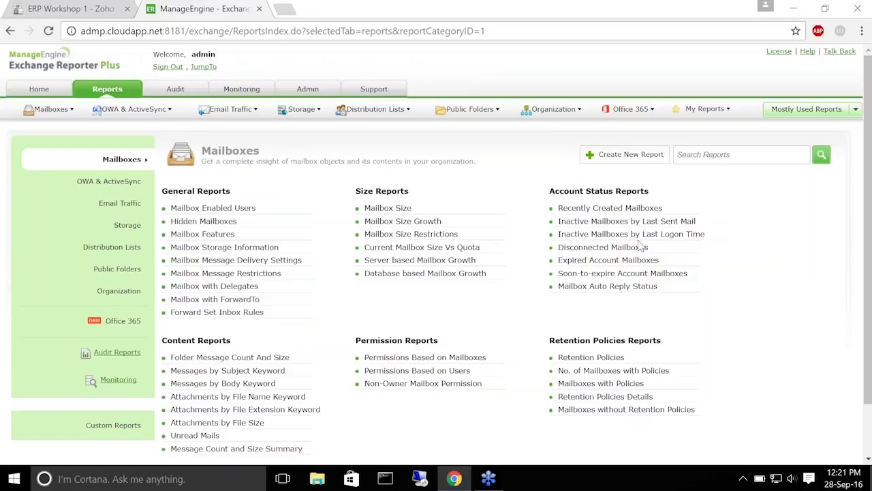
click(614, 236)
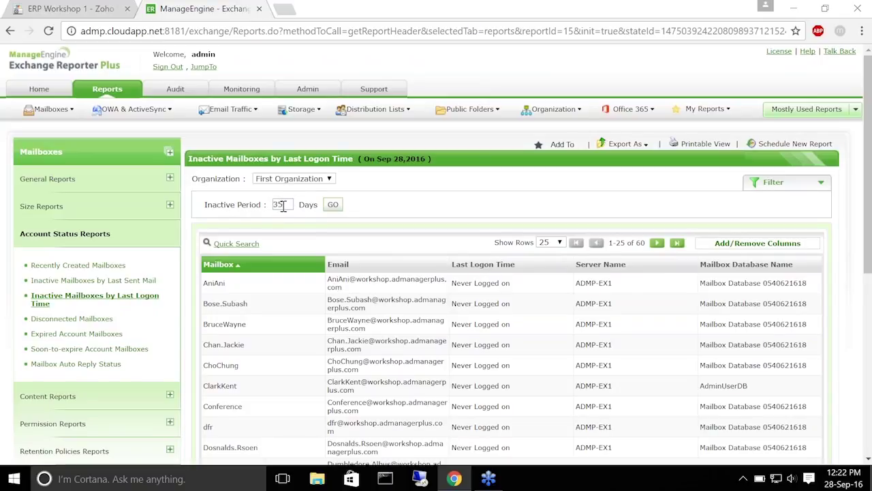
Scan the inactive mailboxes list, then return to the Zoho Show Tasks for today slide
scroll(282, 206, down, 1)
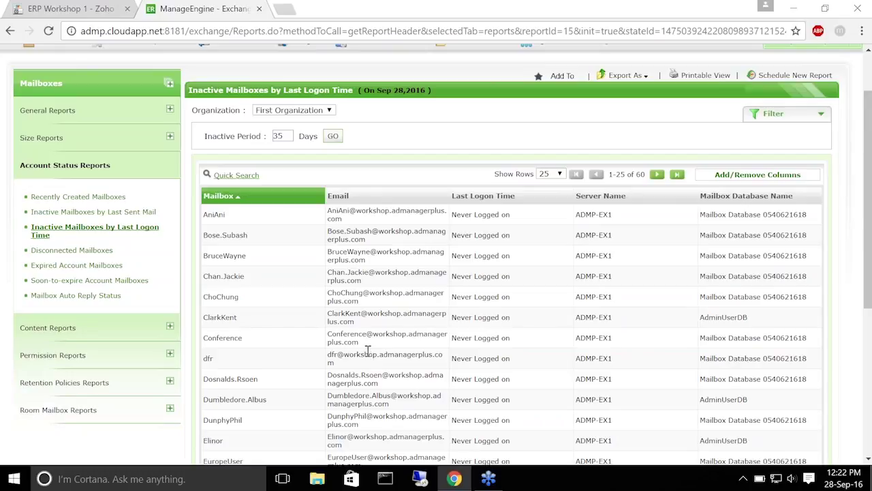
scroll(366, 351, up, 2)
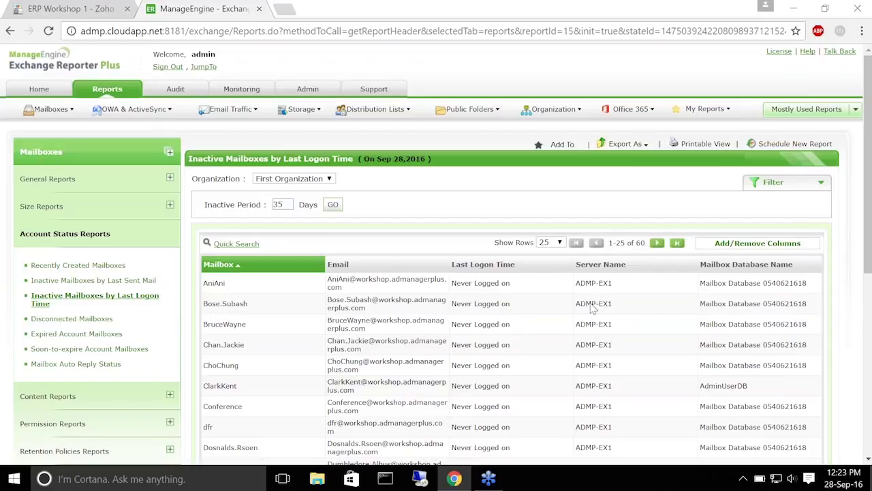
click(32, 6)
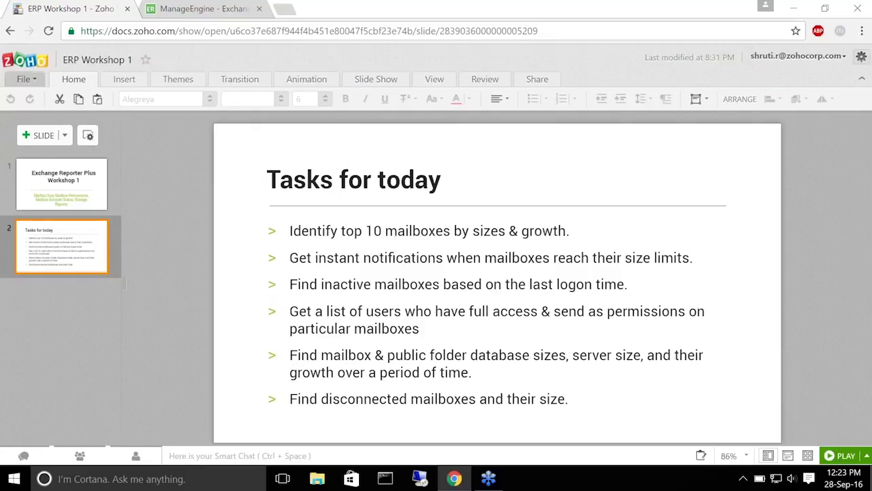
Switch back to the ManageEngine tab showing the 35-day Inactive Mailboxes report
click(201, 8)
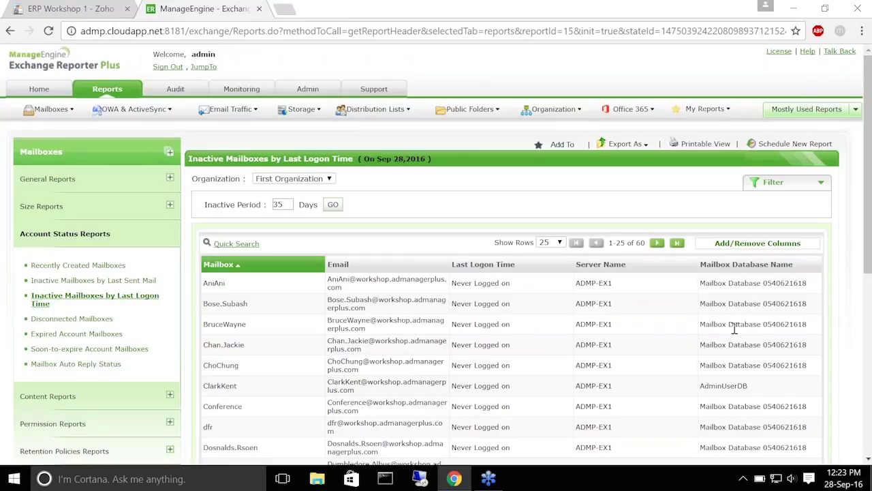
Run Permissions Based on Mailboxes with every mailbox ticked via the Alias Name header checkbox
click(107, 89)
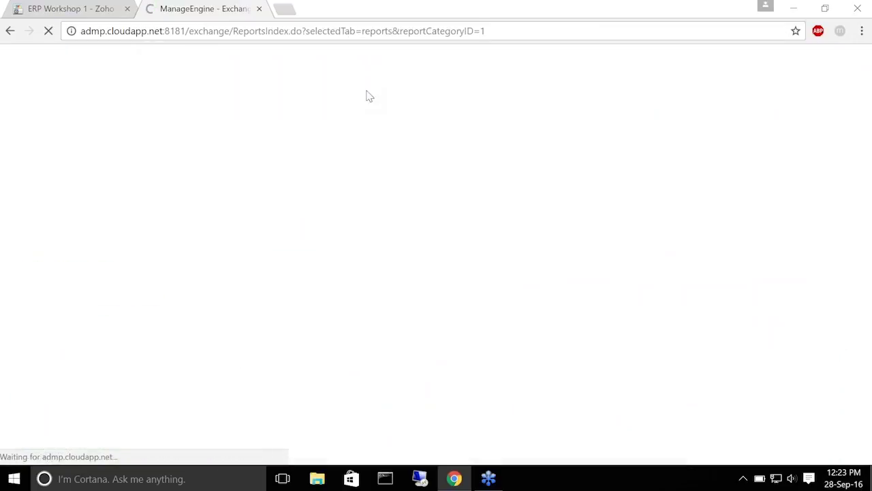
scroll(493, 285, down, 4)
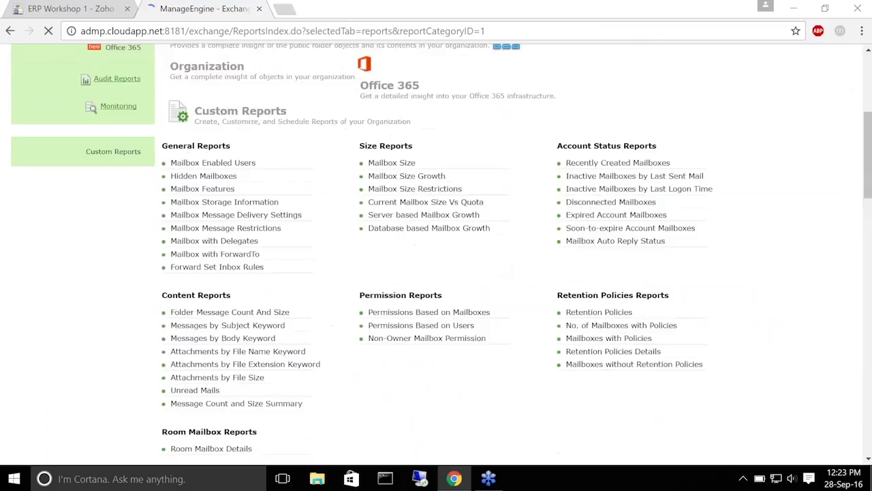
scroll(493, 292, up, 3)
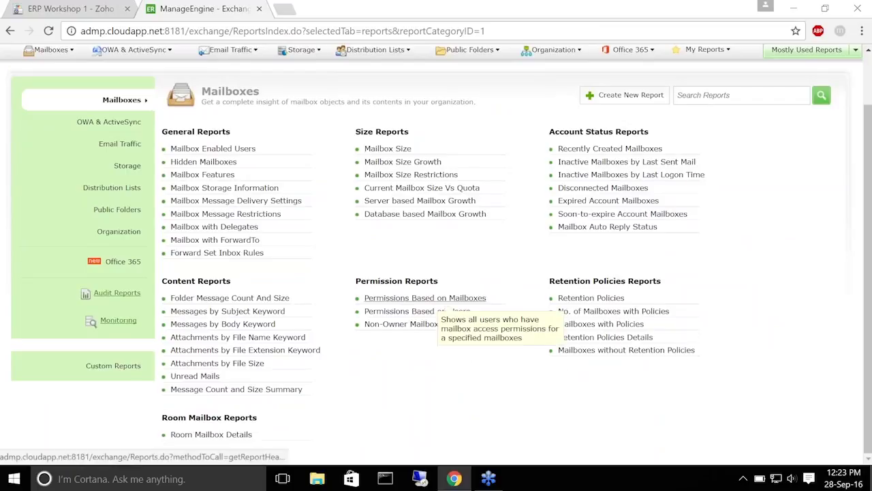
click(470, 299)
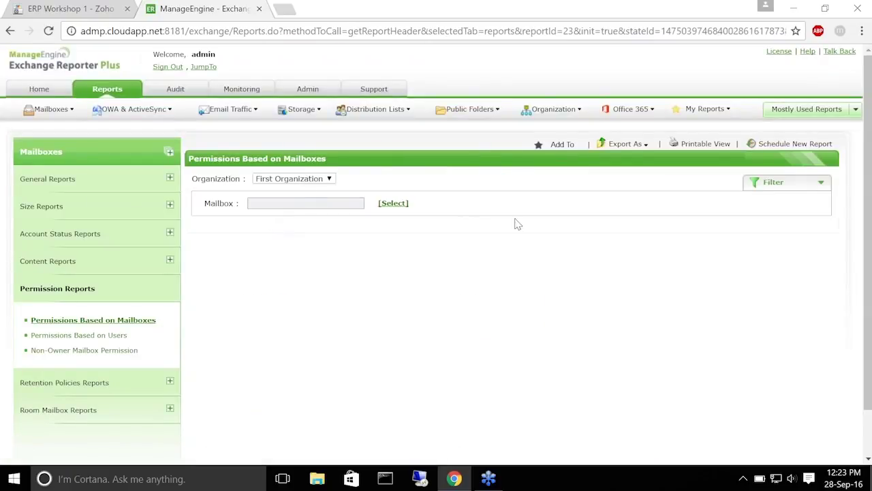
click(393, 204)
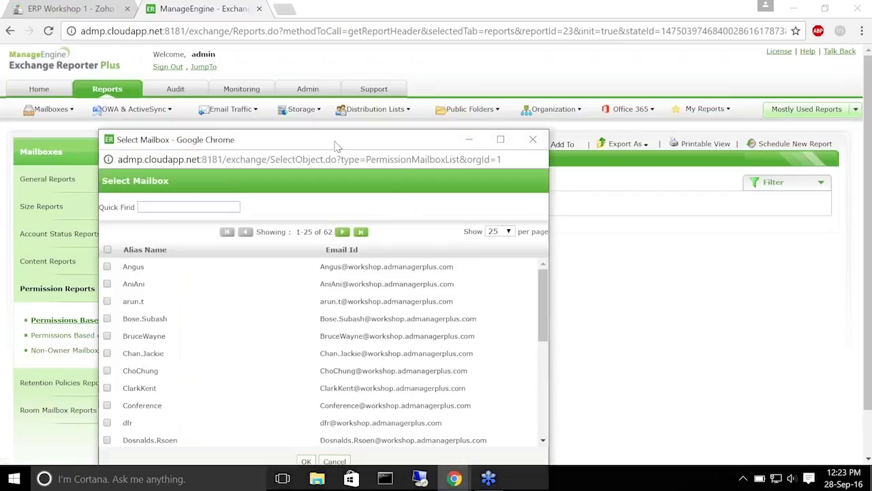
drag(339, 146, 473, 39)
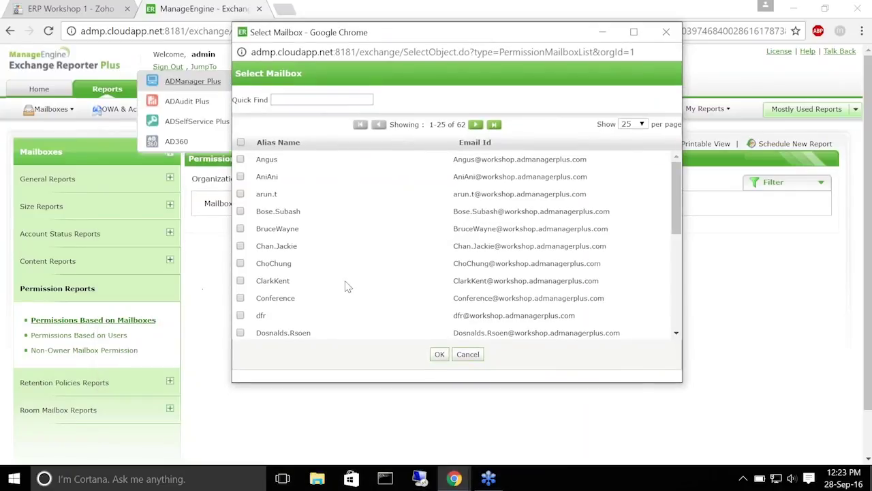
click(241, 142)
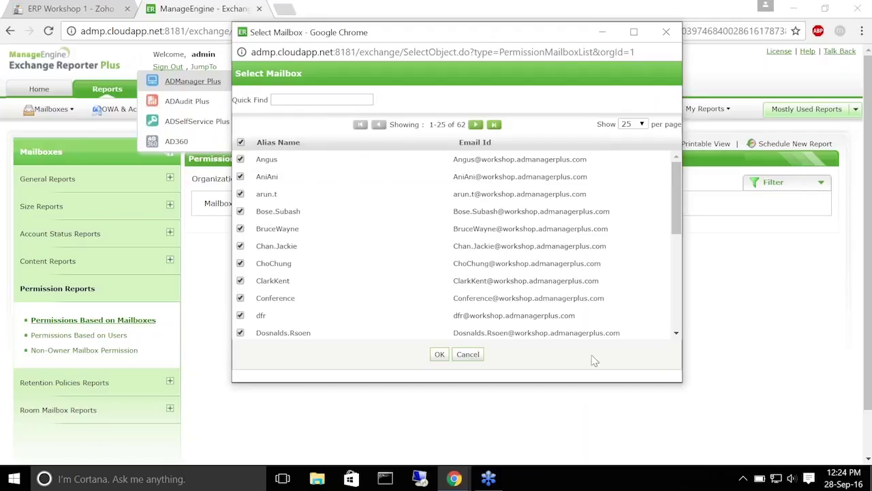
click(439, 356)
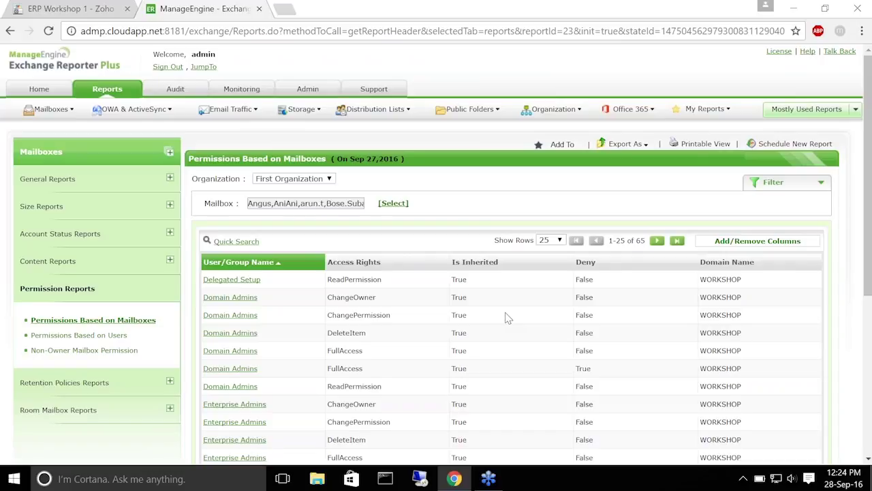
Filter the mailbox permissions report to Access Rights equals Full Access
scroll(469, 296, down, 2)
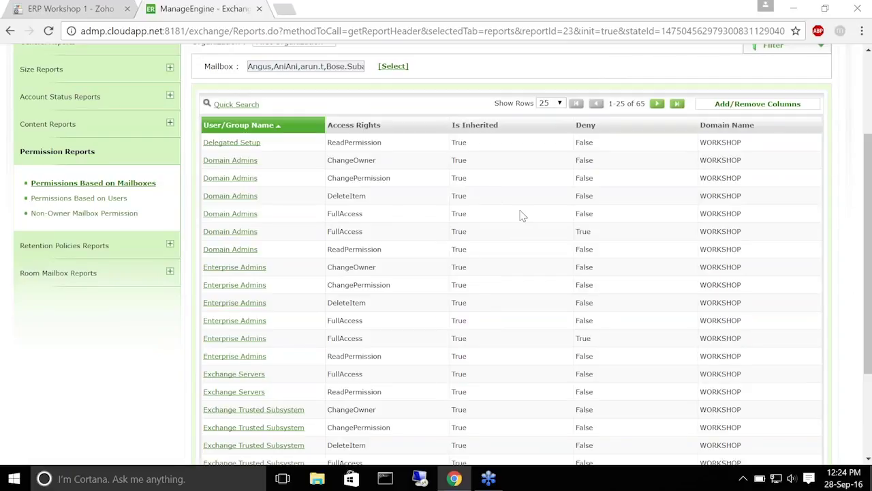
scroll(522, 216, up, 3)
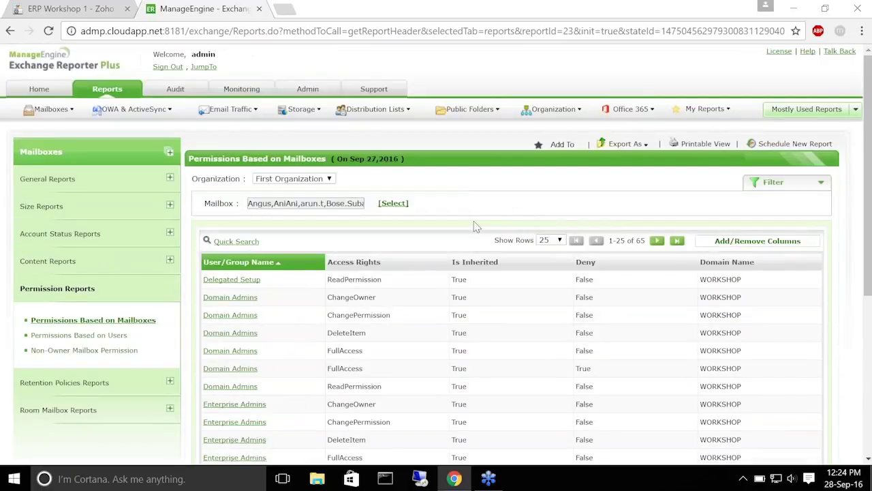
scroll(399, 312, down, 1)
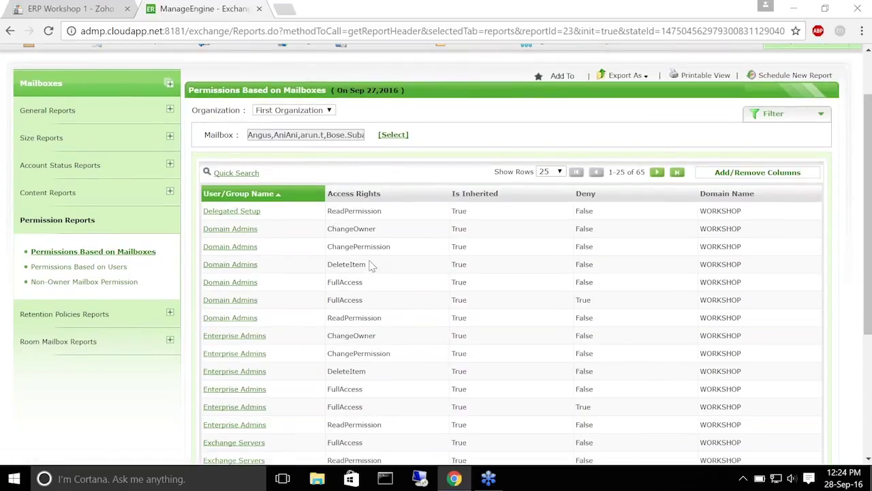
scroll(372, 273, down, 2)
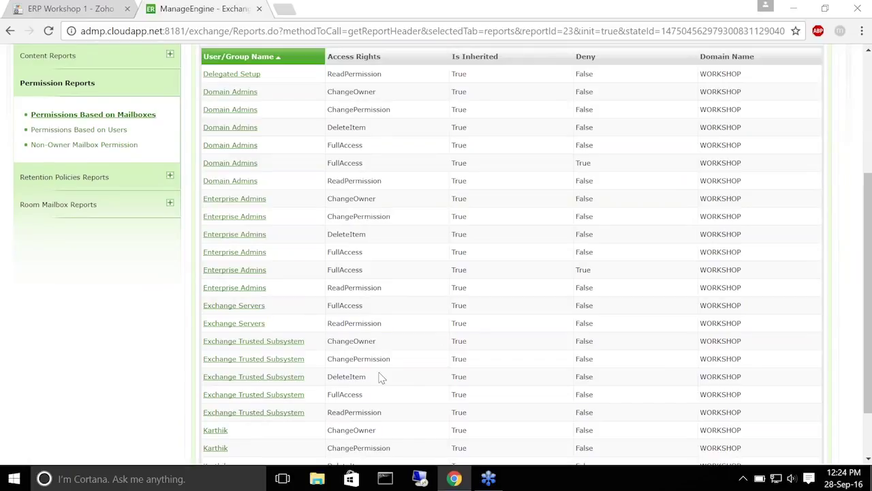
scroll(402, 168, up, 2)
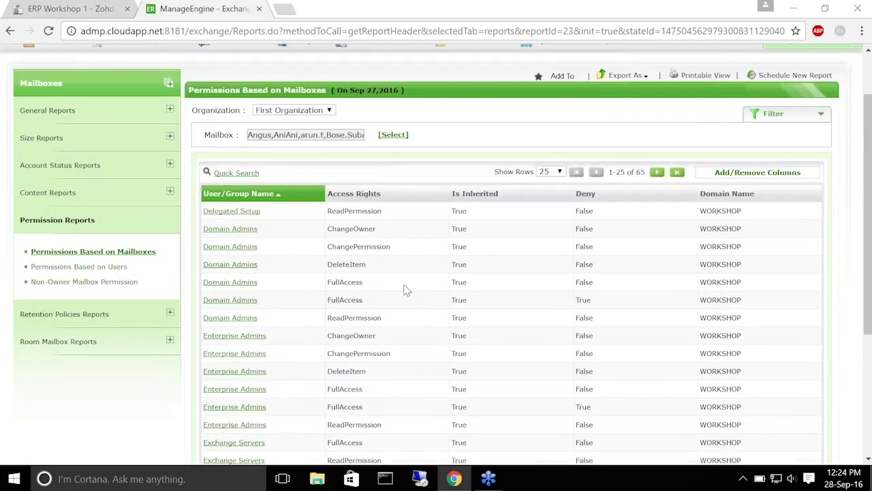
scroll(462, 217, up, 1)
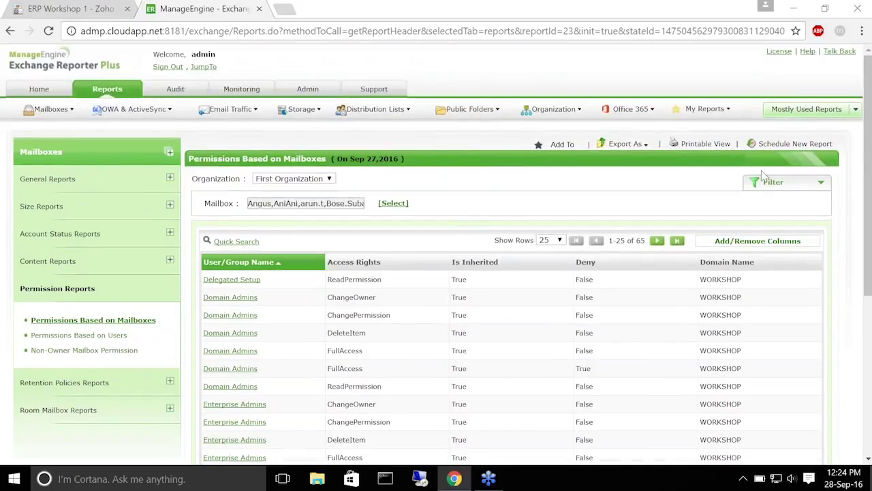
click(806, 188)
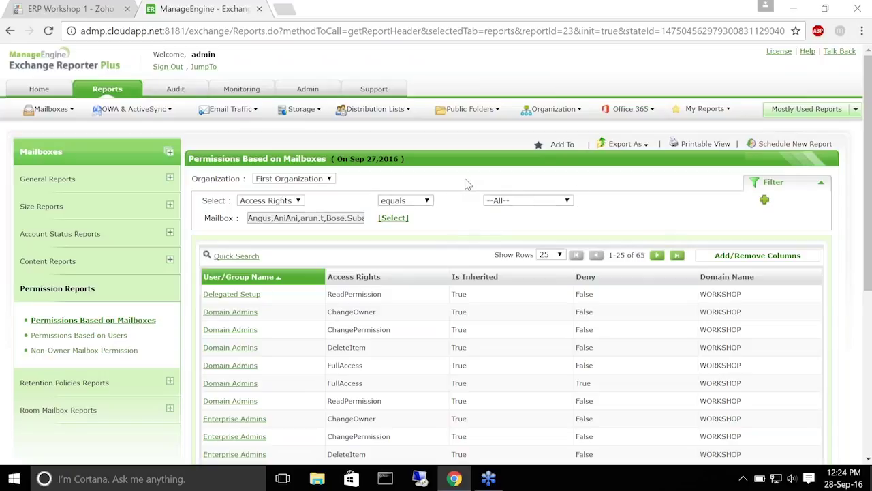
click(569, 203)
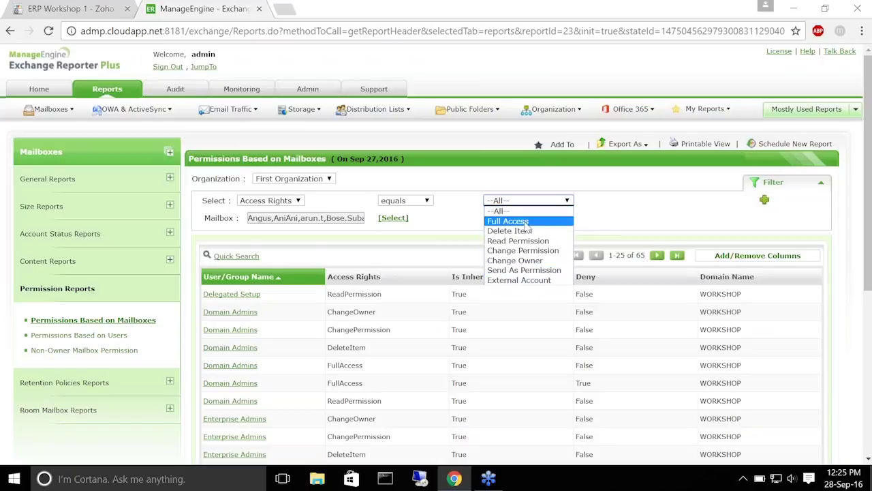
click(518, 221)
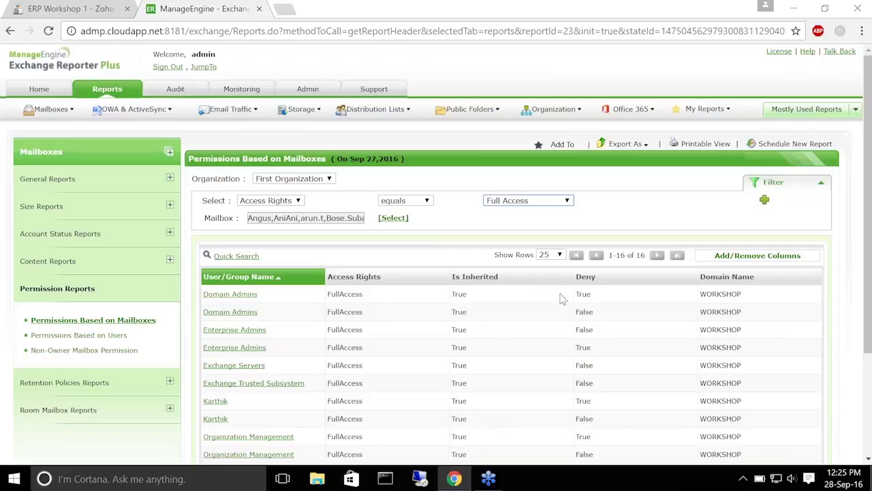
Confirm Full Access stays selected and open the Permissions Based on Users report
click(567, 201)
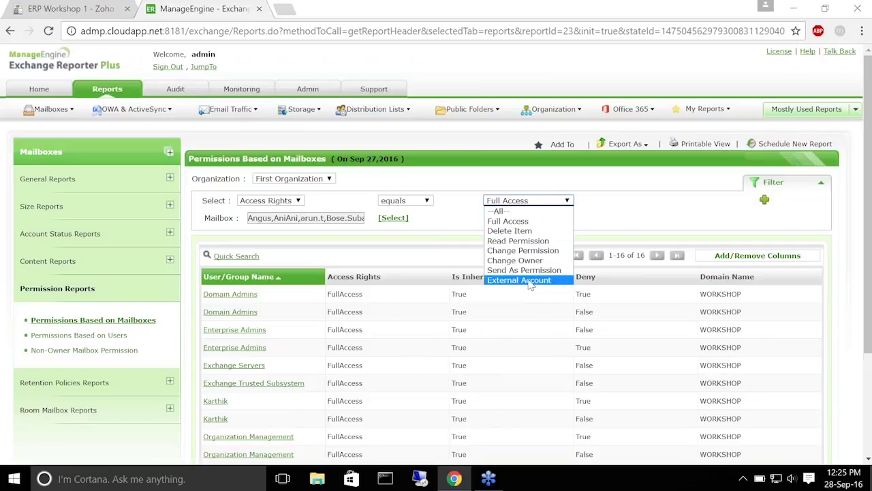
click(567, 202)
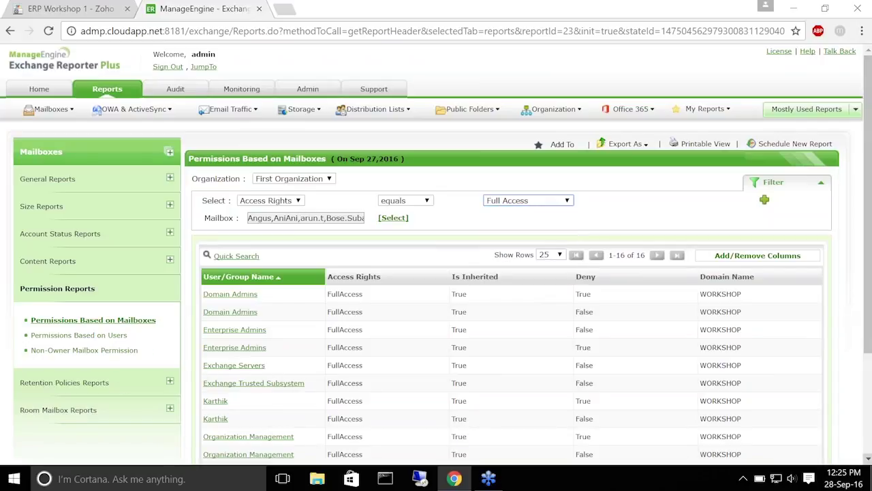
scroll(129, 273, down, 1)
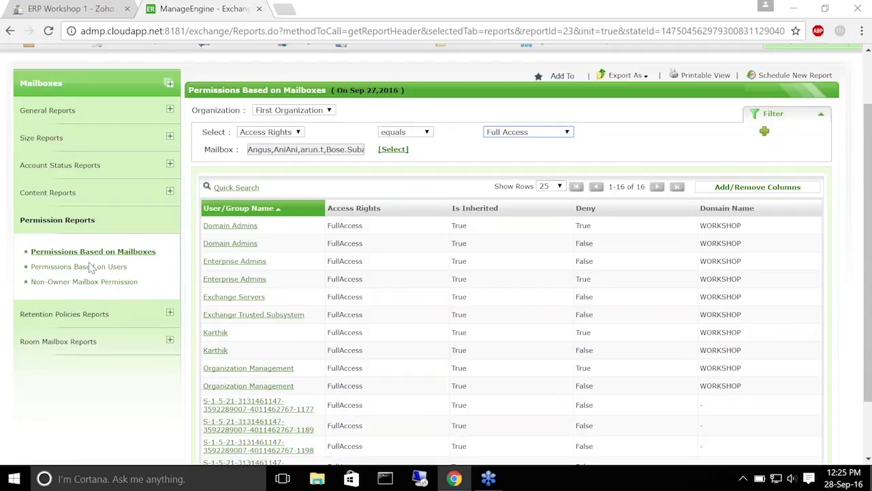
click(89, 267)
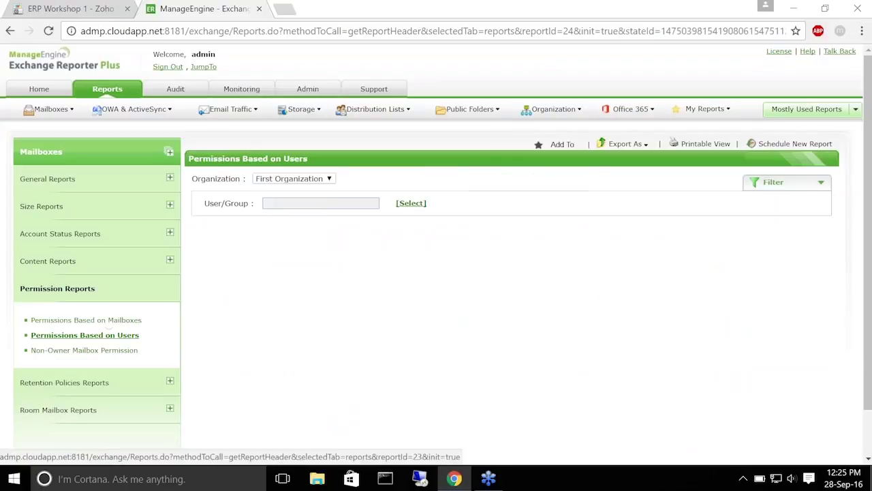
Run Permissions Based on Users for one selected user, showing a single SendAs entry
click(410, 203)
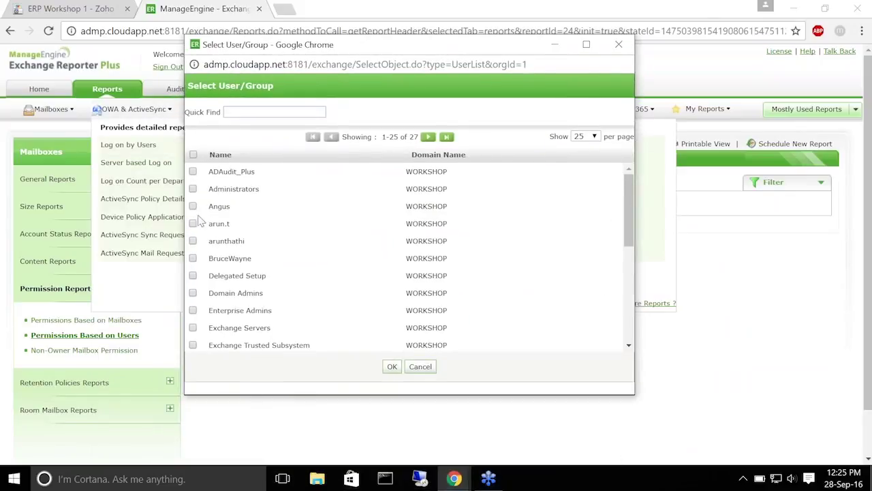
click(193, 207)
click(391, 367)
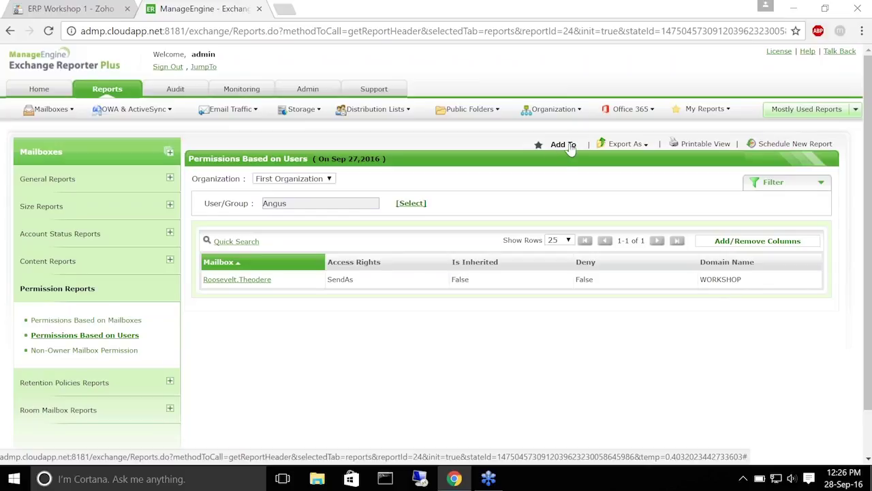
Check the Export As formats, then return to the Zoho Show Tasks for today slide
click(646, 145)
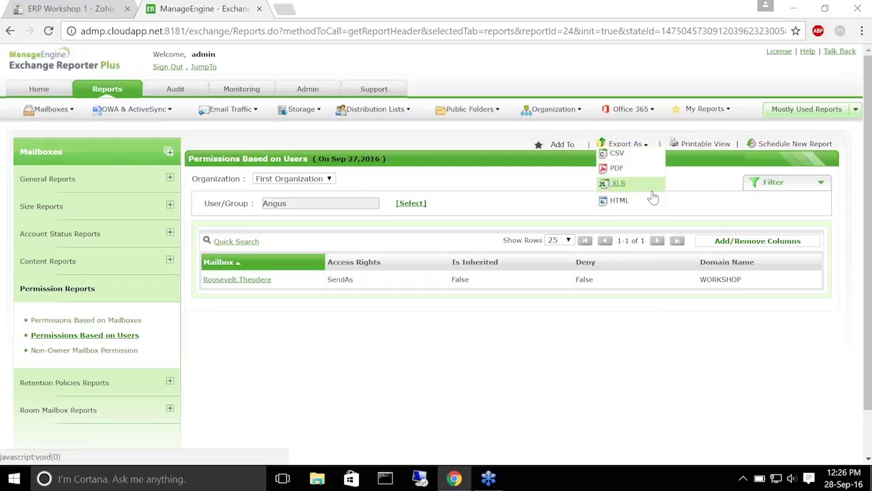
click(634, 211)
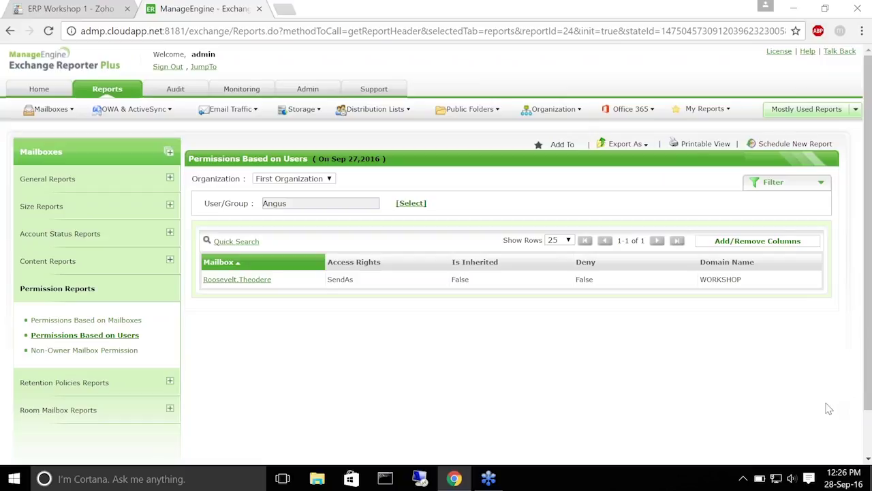
click(60, 7)
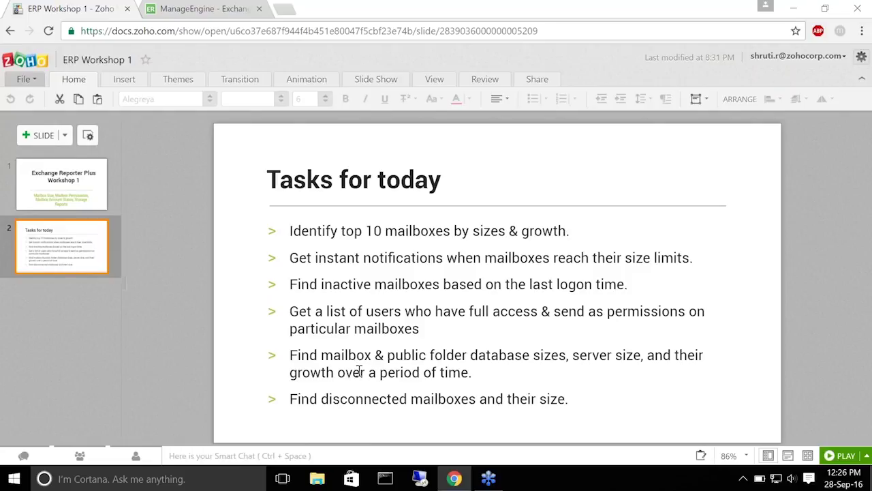
Switch back to the ManageEngine tab showing the Permissions Based on Users SendAs entry
click(198, 8)
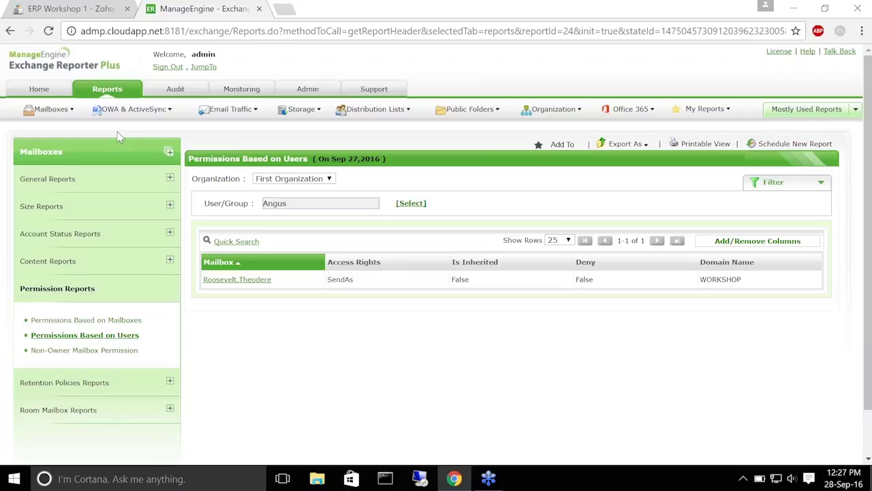
Review Storage > Mailbox Databases sizes, then open Mailbox Databases Growth for This Week
click(109, 89)
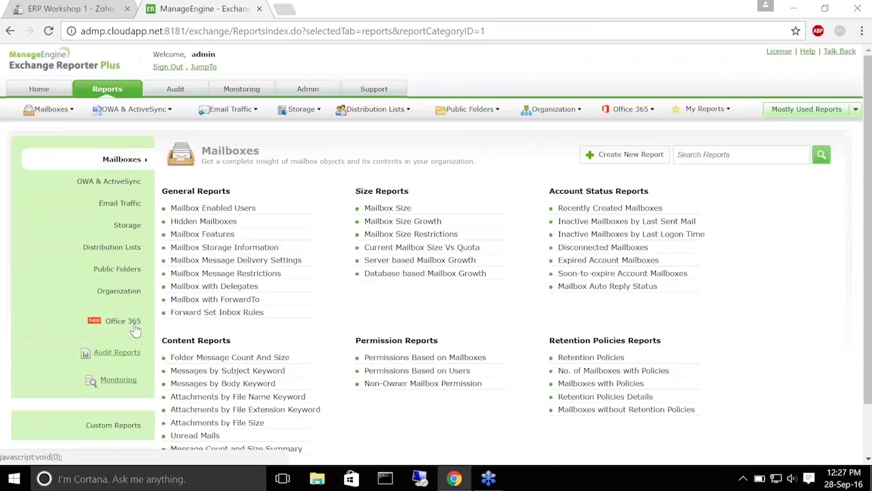
click(128, 225)
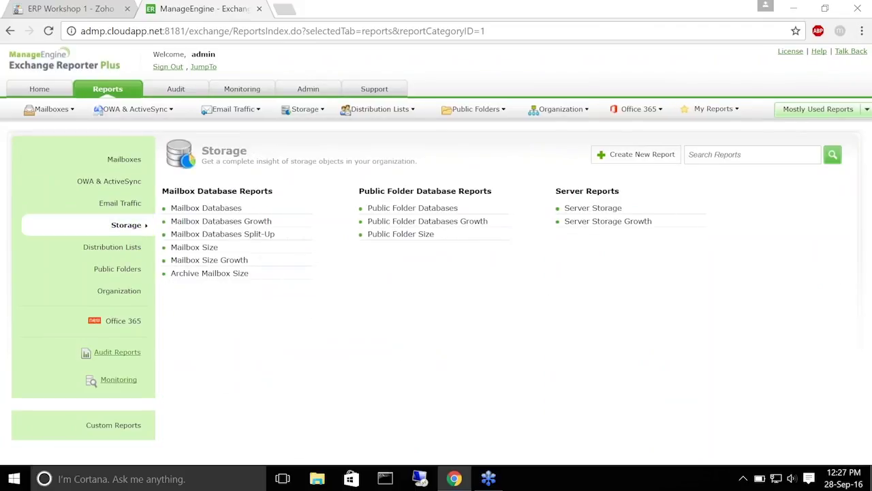
click(190, 210)
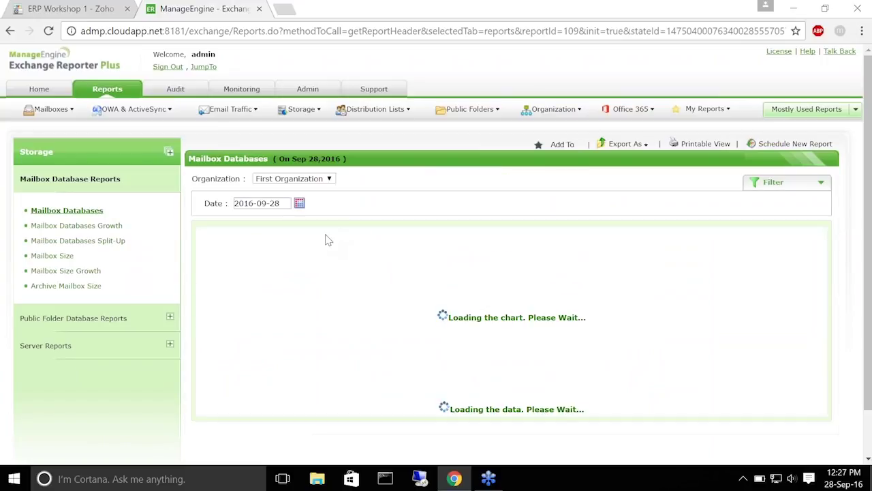
scroll(338, 409, down, 3)
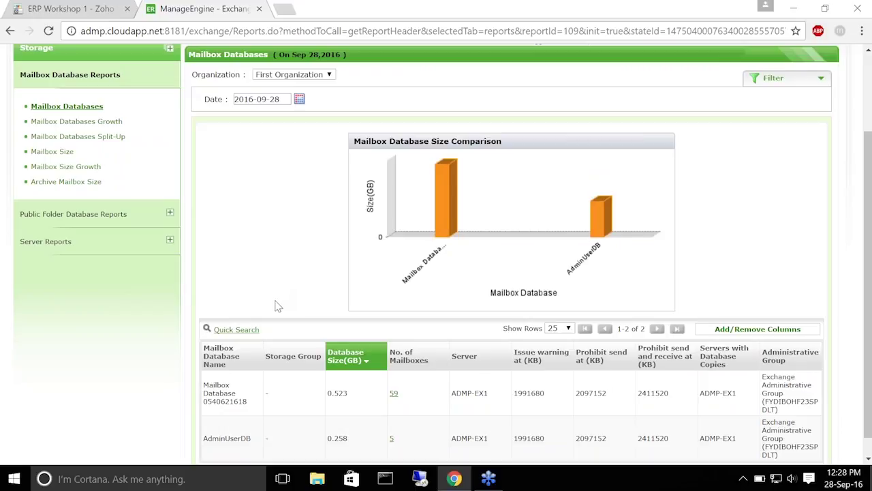
scroll(269, 306, up, 3)
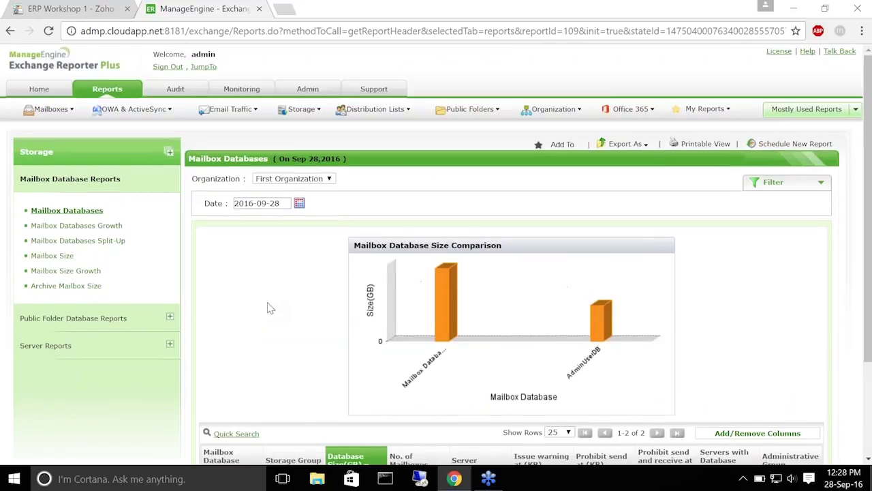
click(74, 230)
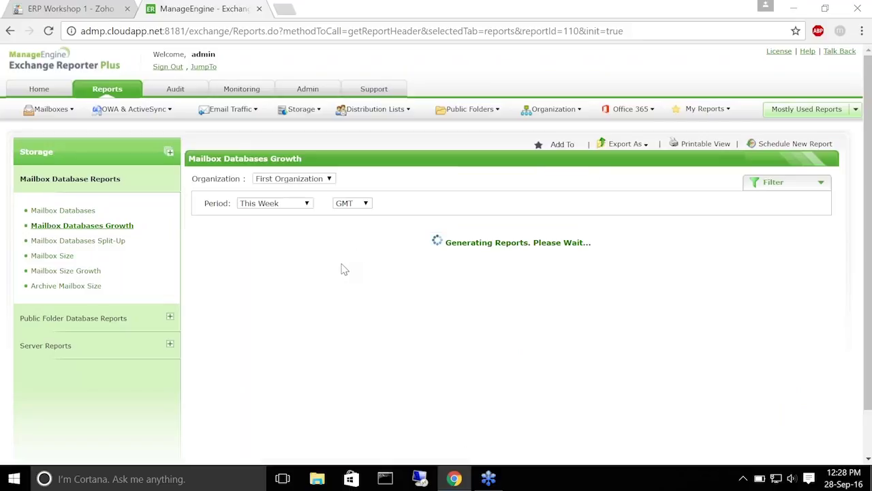
Review the Mailbox Databases Growth chart, then open the Public Folder Databases report
scroll(342, 271, down, 2)
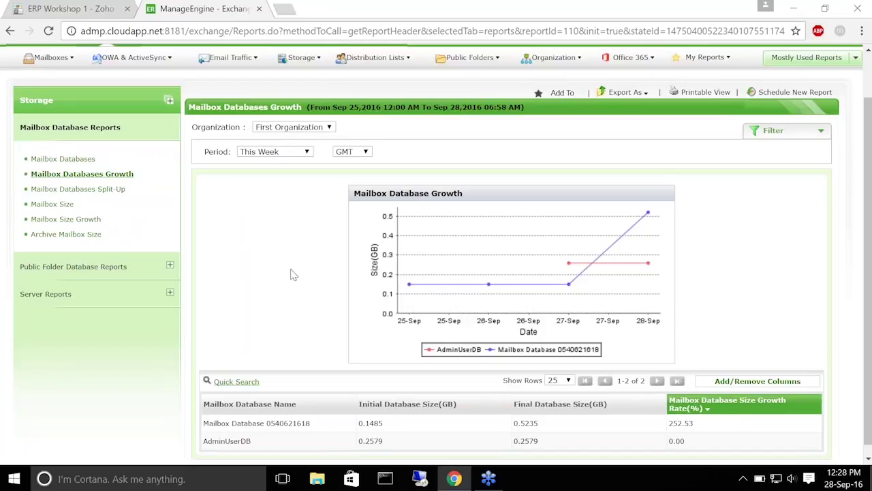
scroll(330, 282, down, 1)
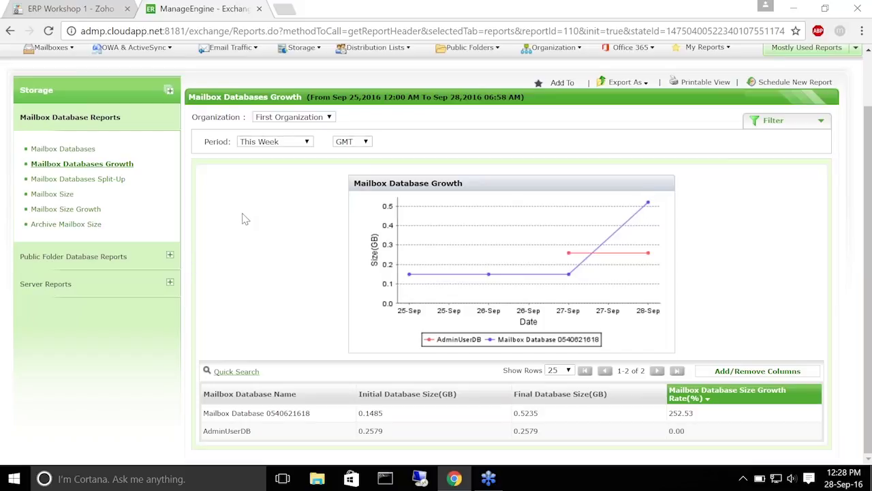
scroll(244, 308, up, 1)
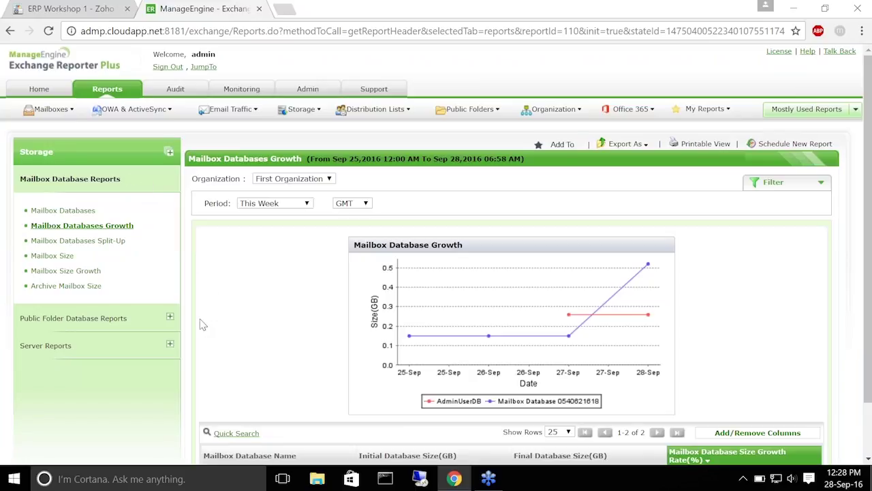
click(89, 318)
click(69, 238)
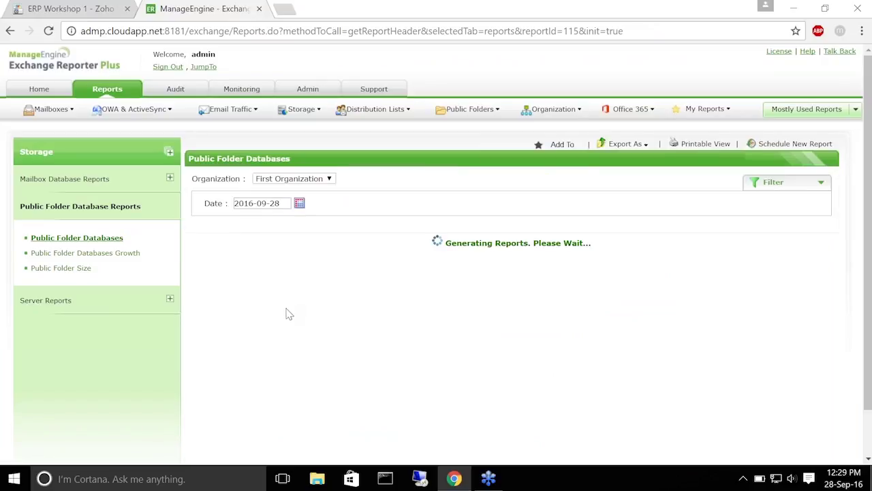
Show the Public Folder Databases Growth report for This Week, then expand Server Reports
scroll(289, 319, down, 1)
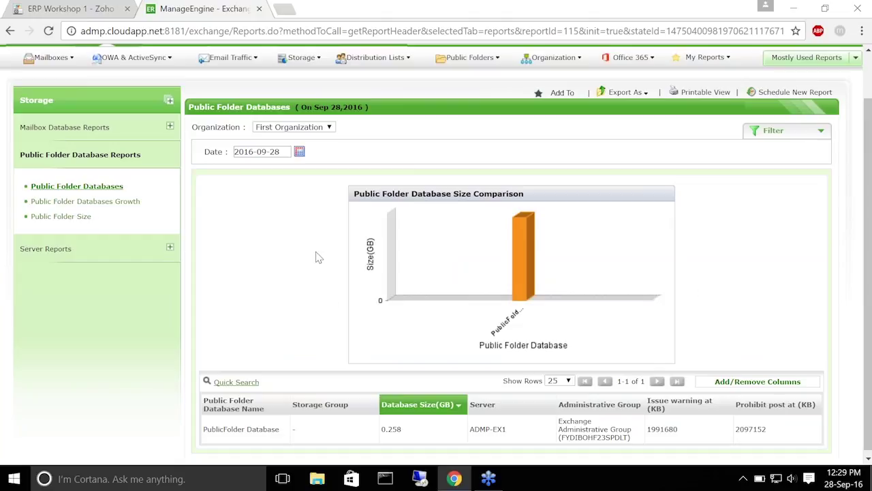
click(110, 201)
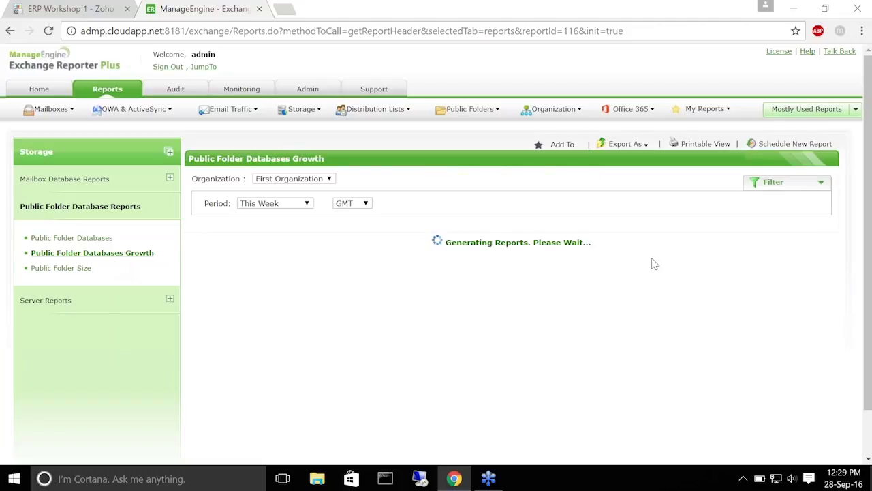
click(306, 203)
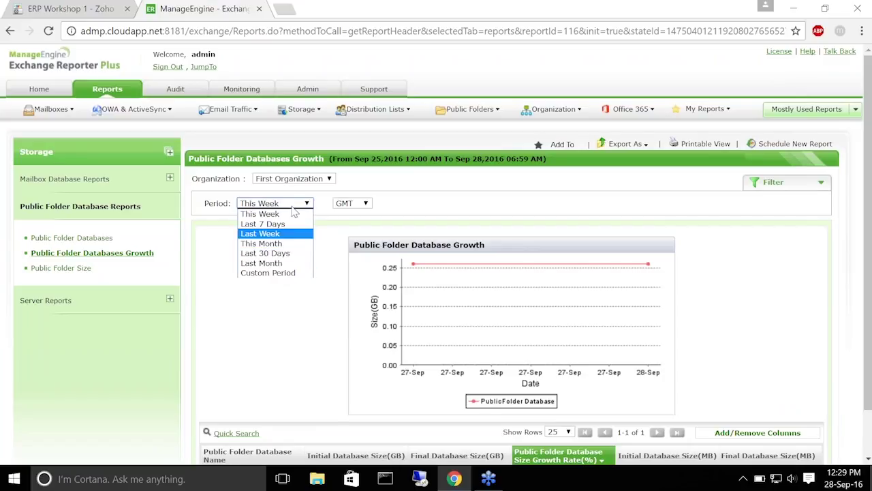
click(309, 212)
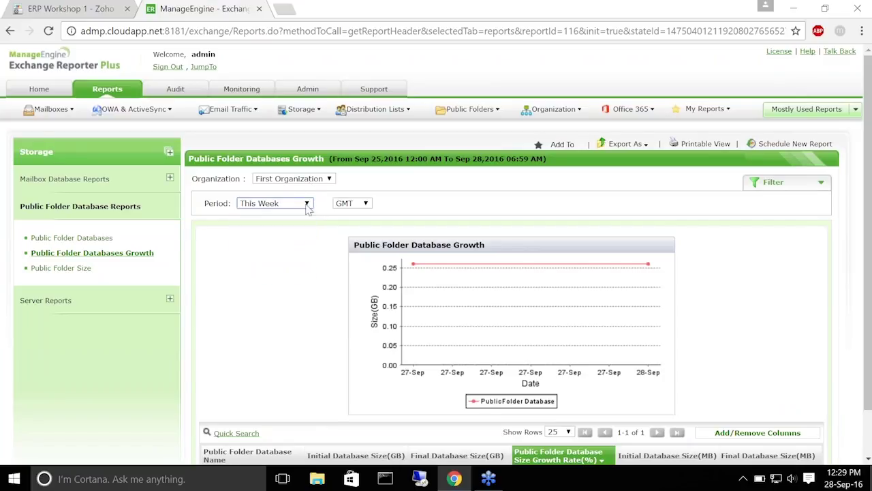
scroll(310, 279, down, 1)
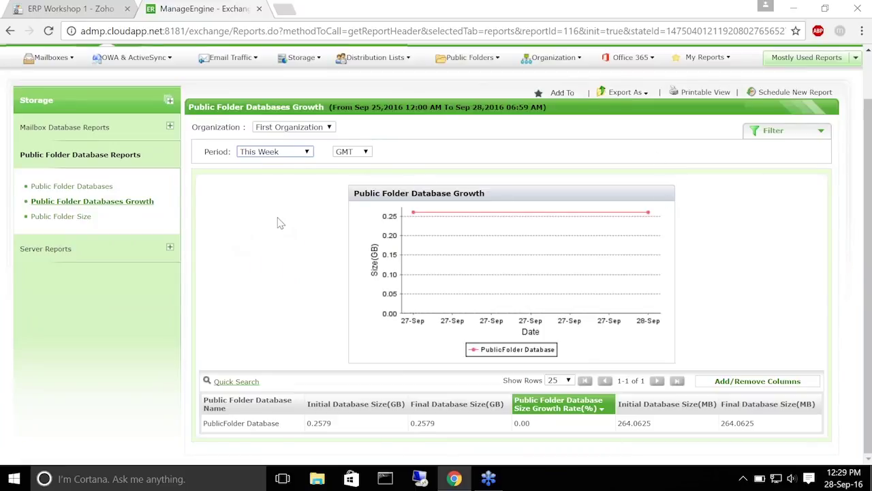
click(50, 250)
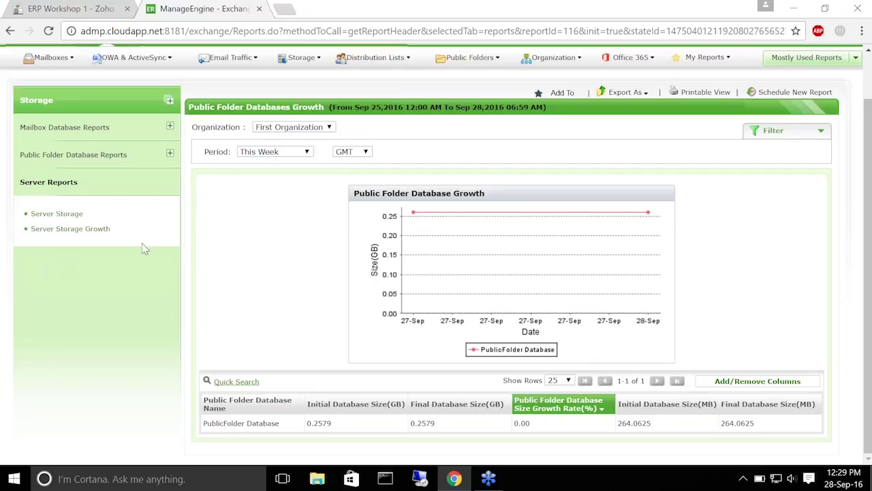
Review ADMP-EX1 in the Server Storage report, then switch to Server Storage Growth
click(59, 214)
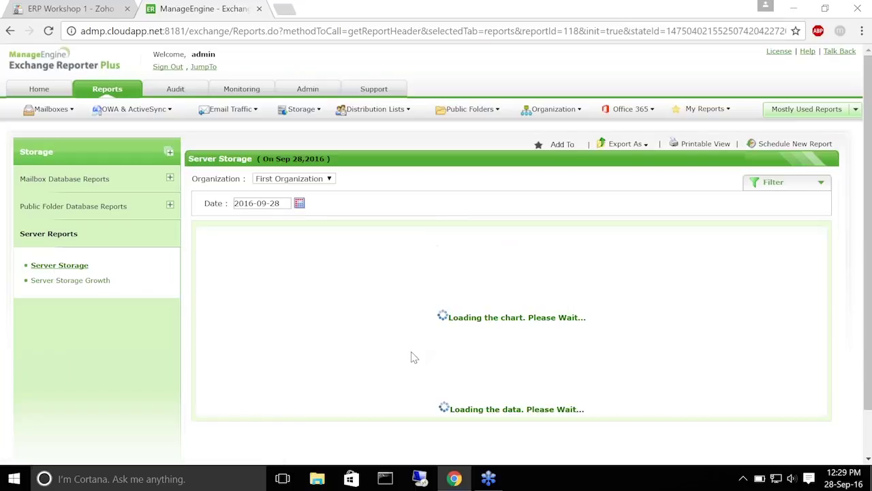
scroll(344, 295, down, 1)
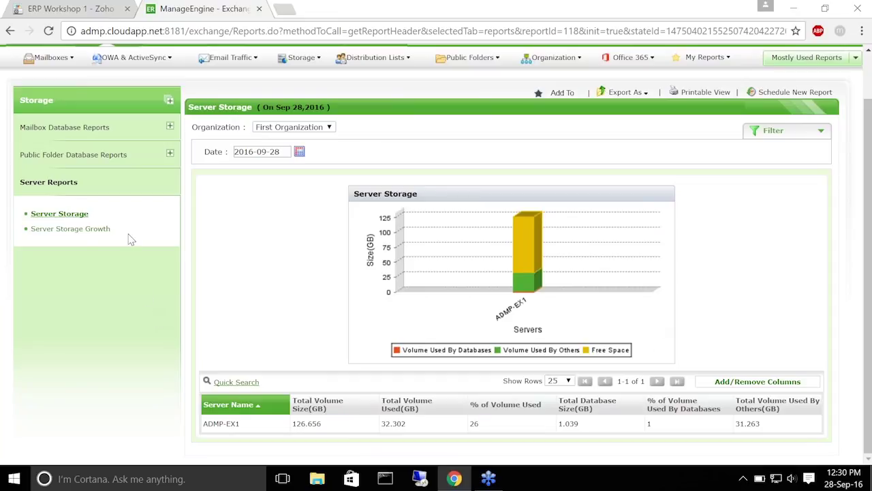
click(81, 232)
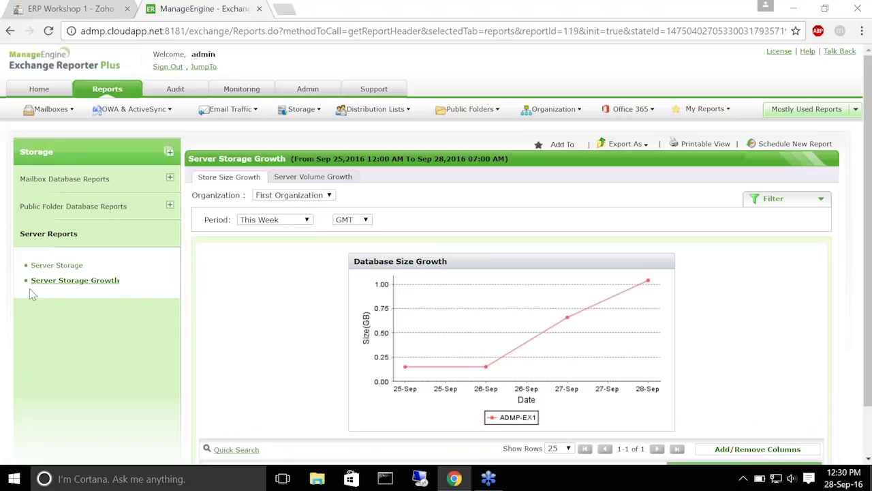
Look through the Server Storage Growth report, then return to the ERP Workshop 1 slides
scroll(279, 275, down, 1)
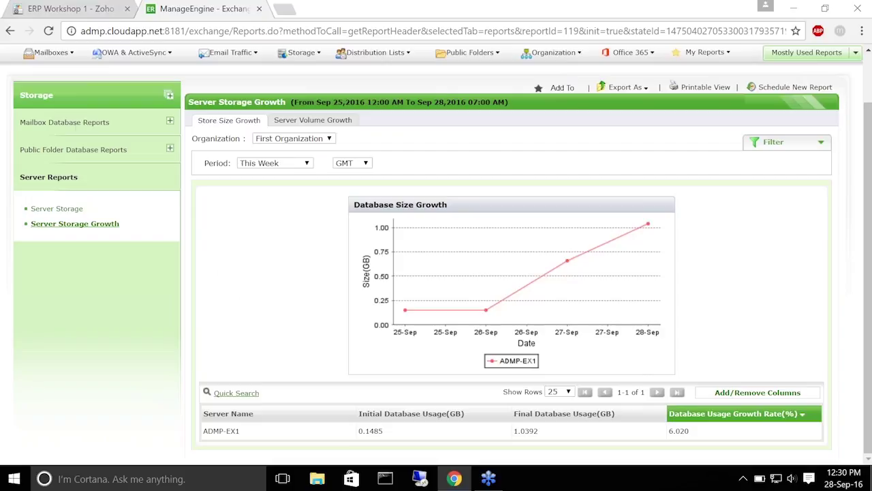
scroll(10, 153, up, 2)
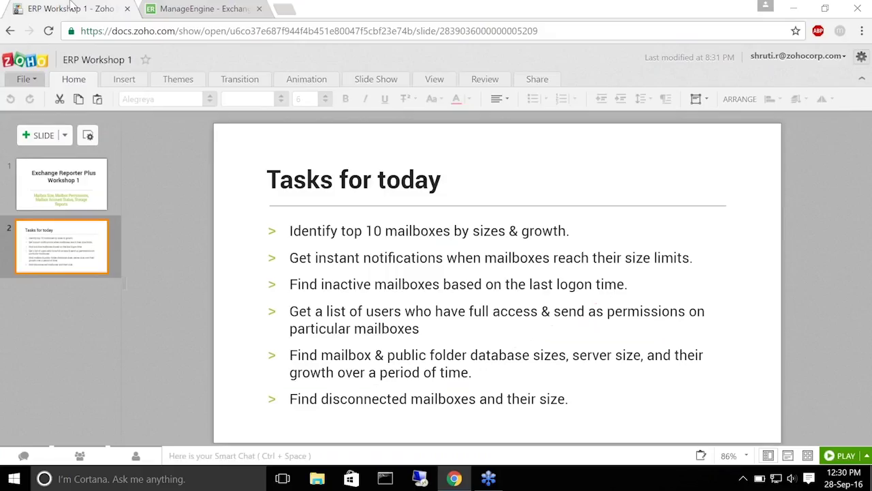
click(66, 9)
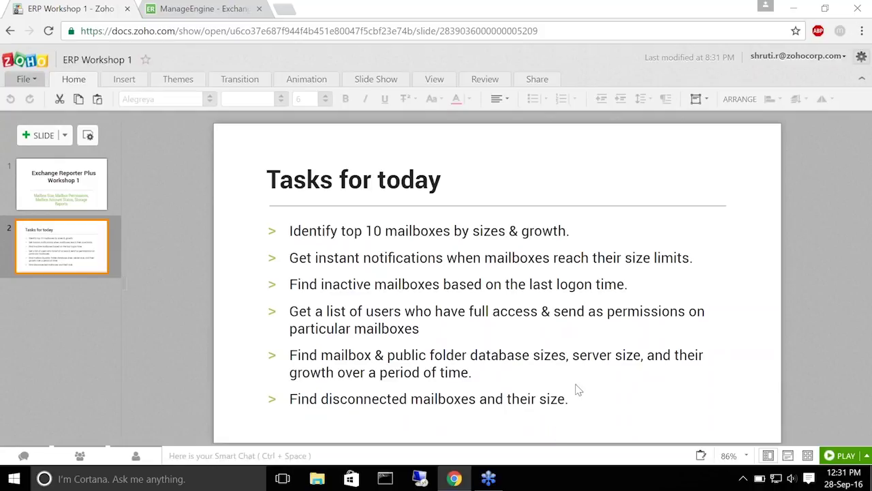
Open the Disconnected Mailboxes report, then go back to the Tasks for today slide
click(217, 10)
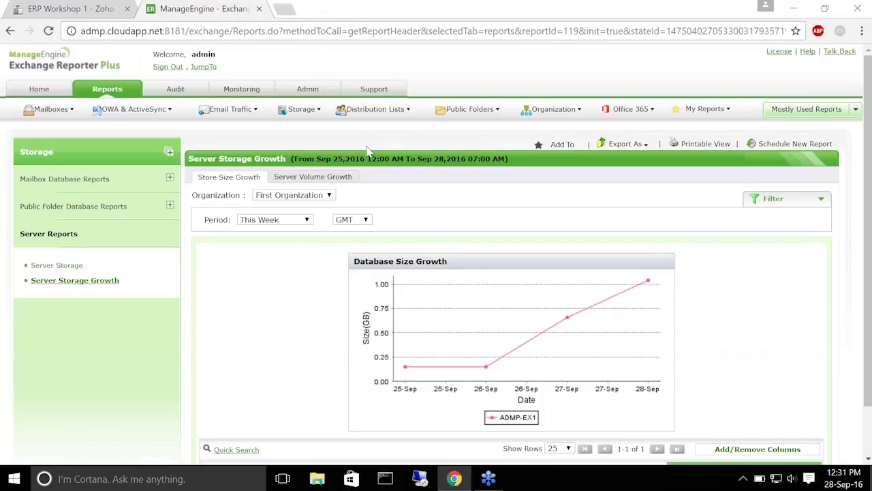
click(99, 84)
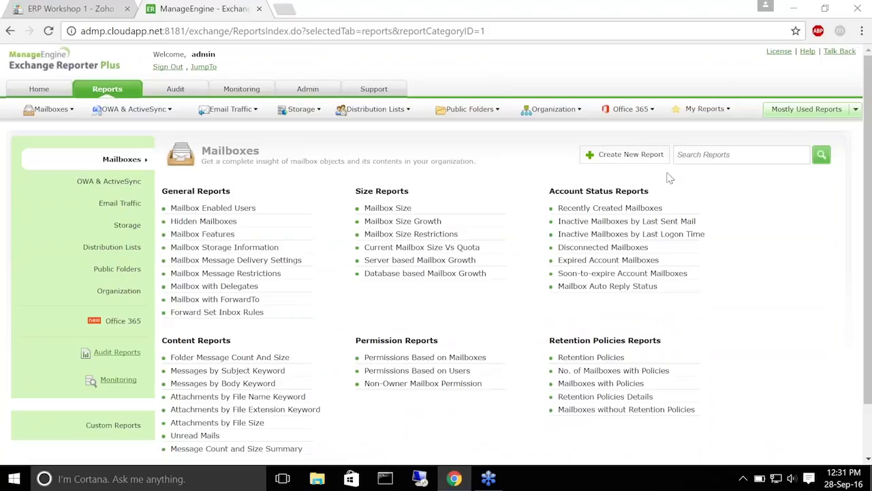
click(614, 253)
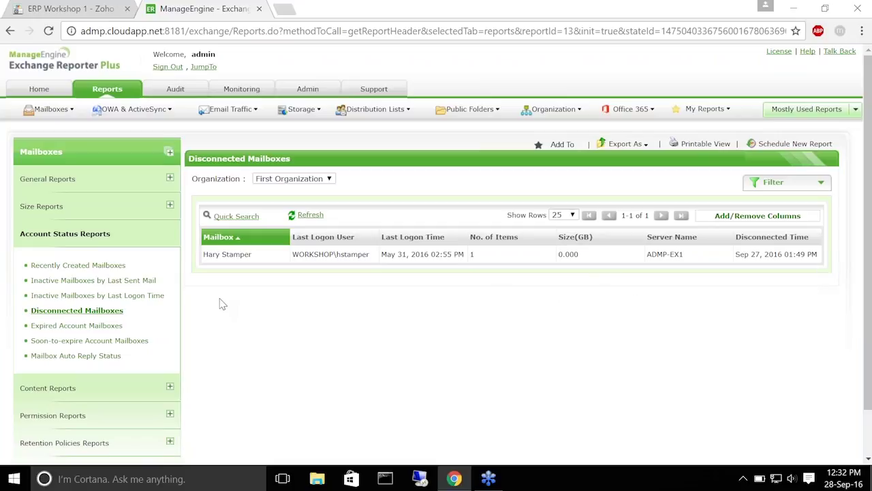
click(76, 5)
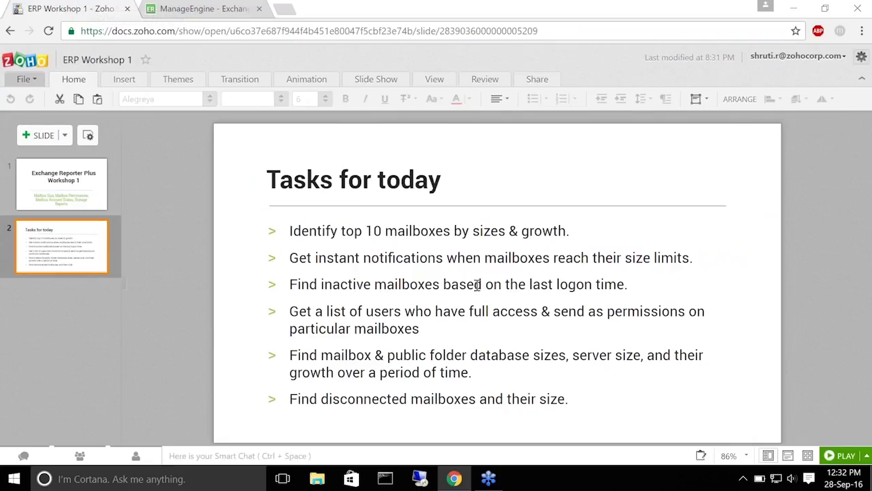